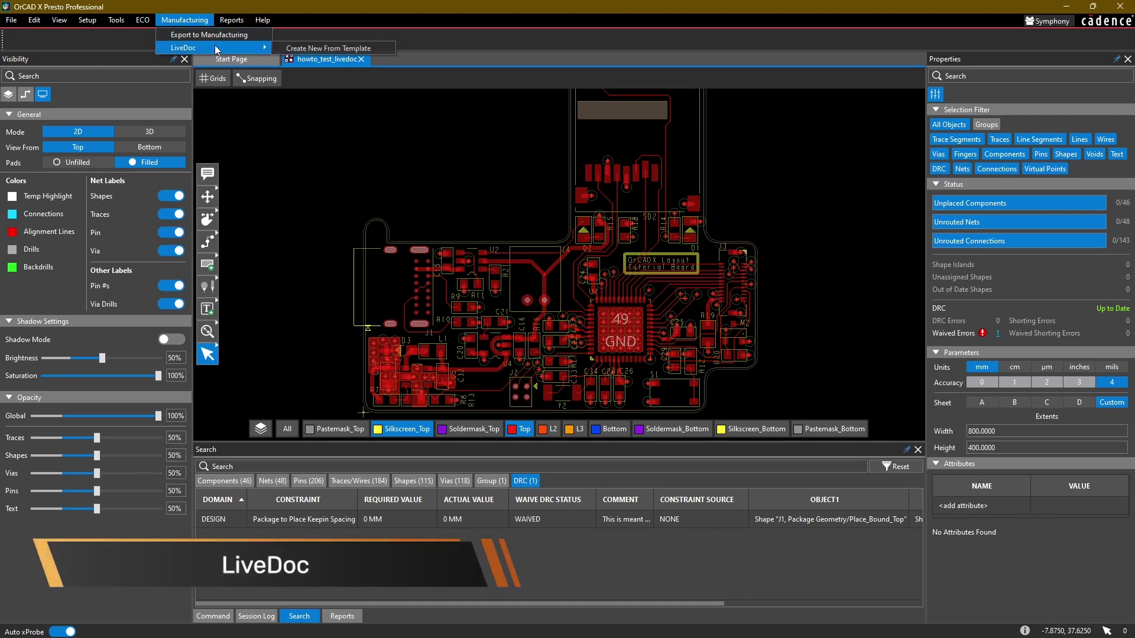
Create a new LiveDoc from the template, giving a Fabrication page.
click(328, 48)
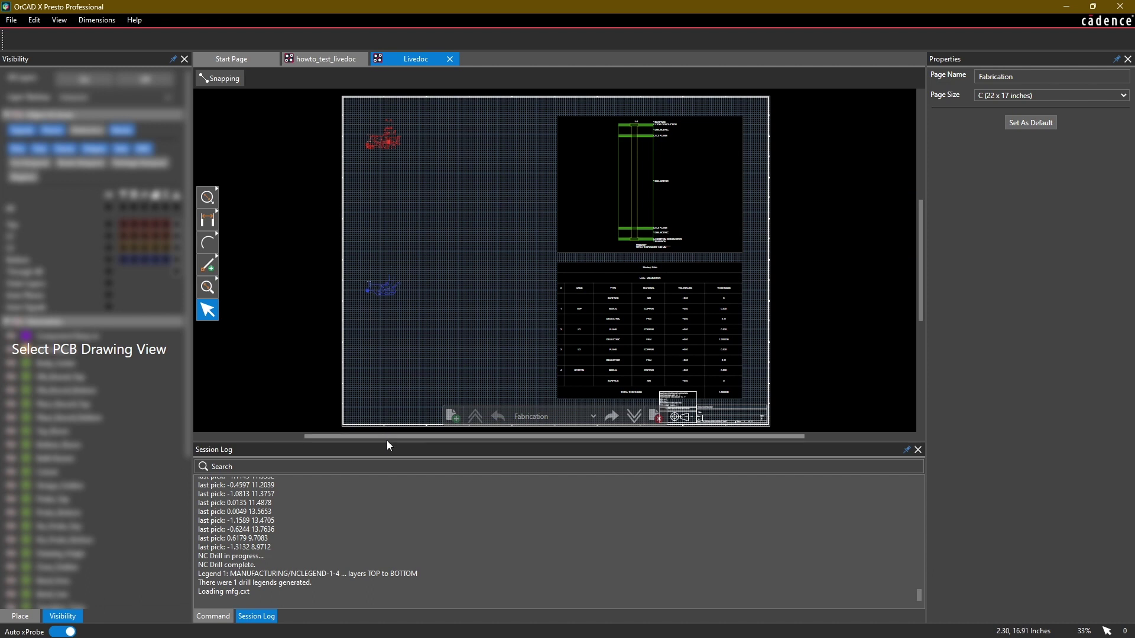
drag(387, 441, 386, 475)
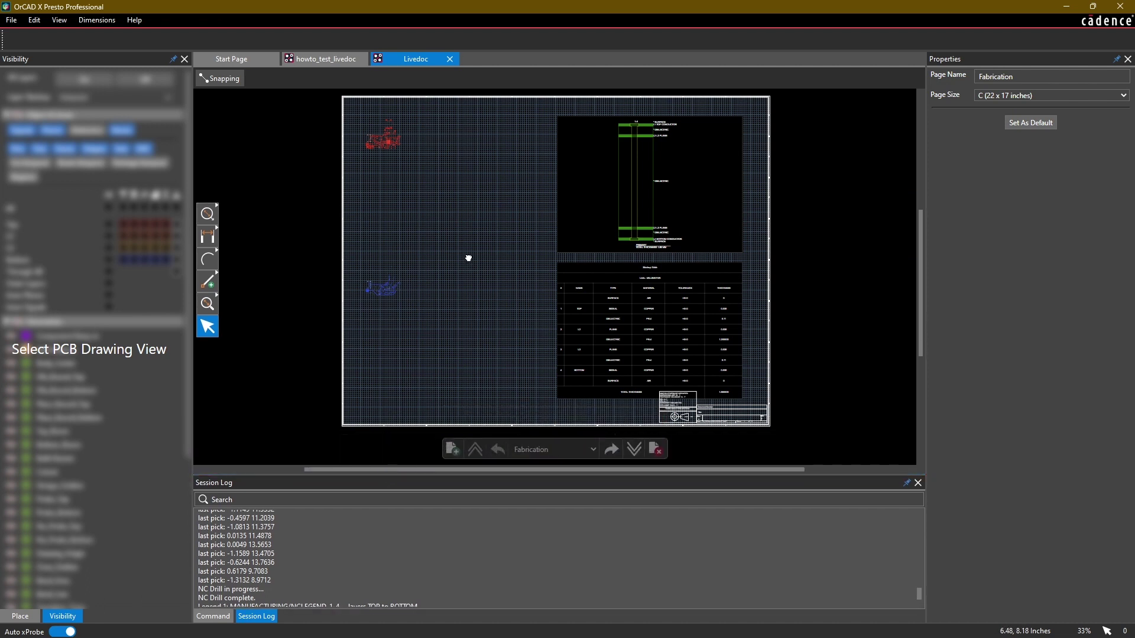
middle_drag(468, 259, 473, 276)
Show the Place panel and zoom in on the four-layer stackup cross-section and red board.
click(33, 615)
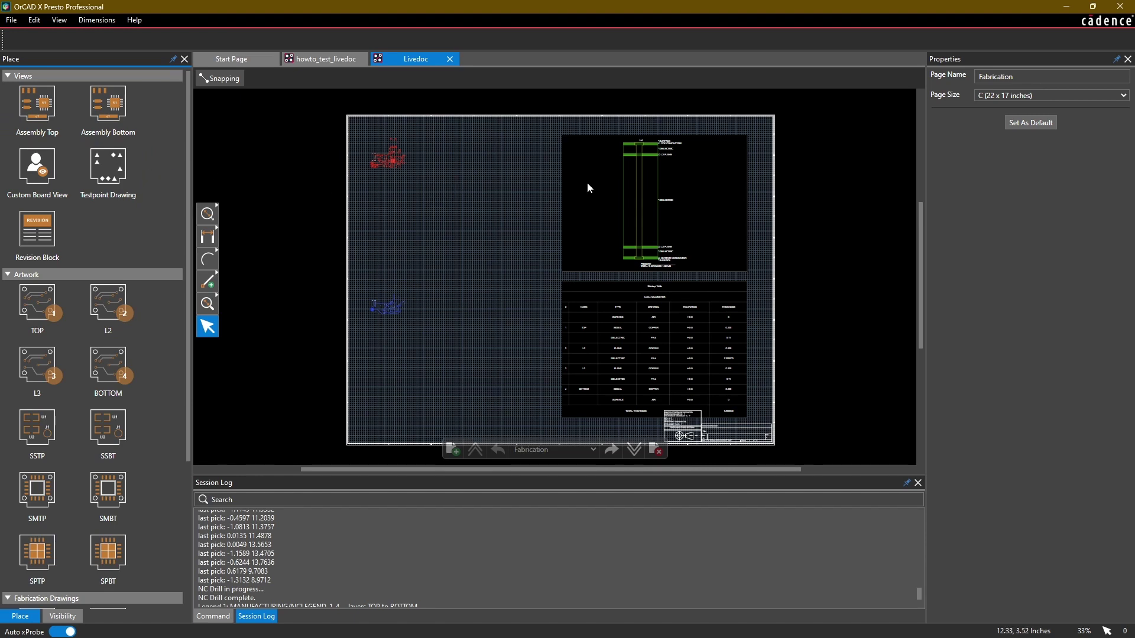
scroll(658, 364, up, 2)
scroll(654, 355, down, 1)
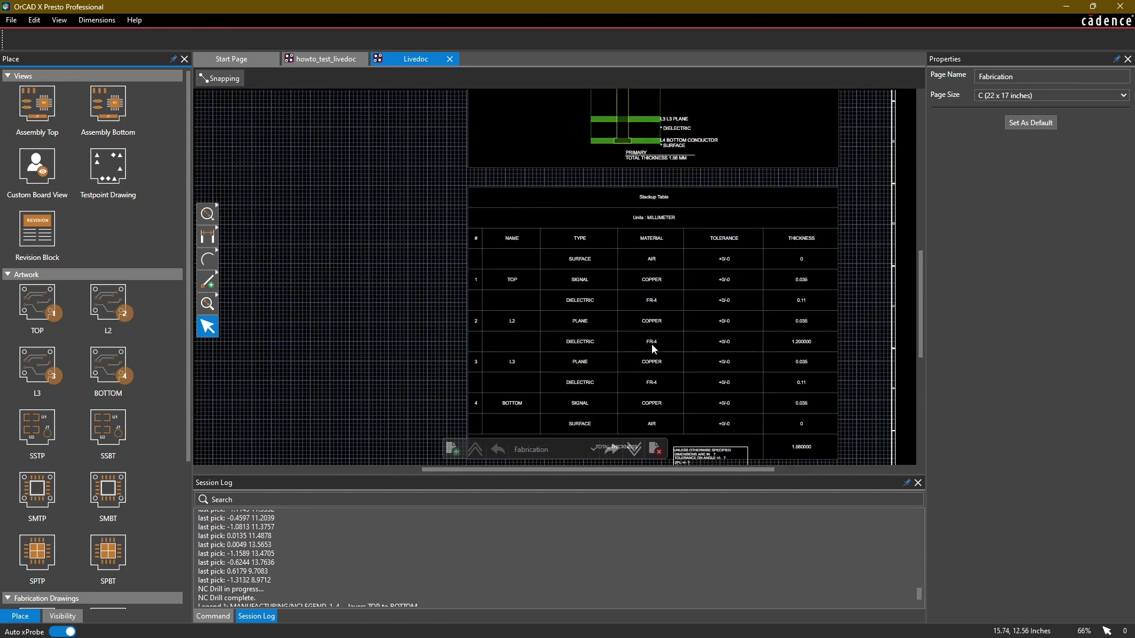
middle_drag(653, 348, 649, 260)
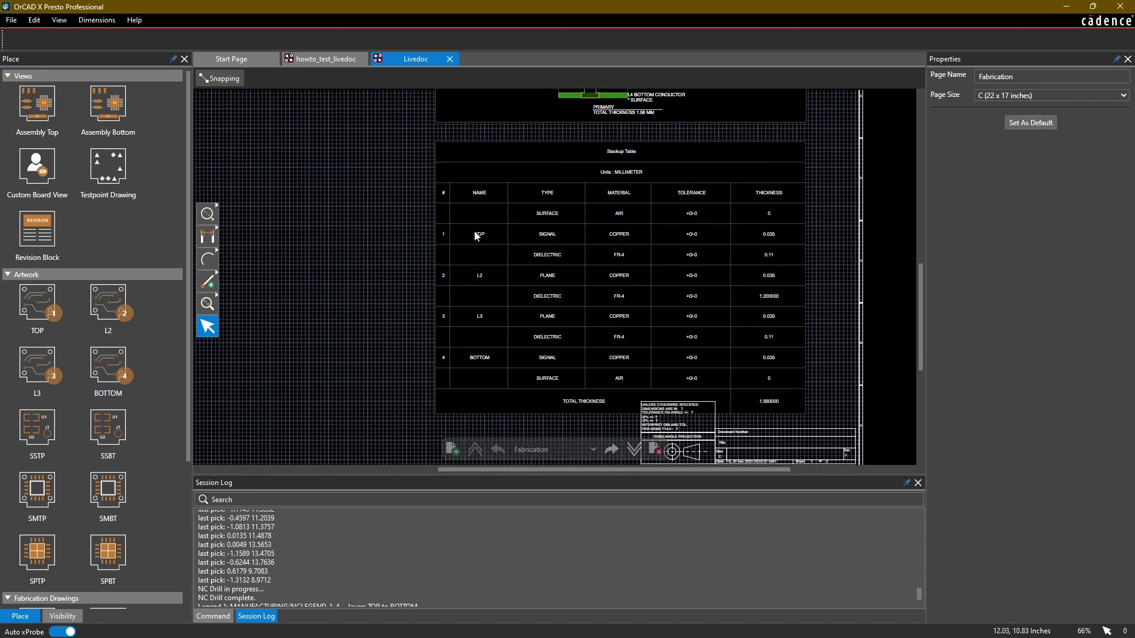
middle_drag(406, 126, 369, 406)
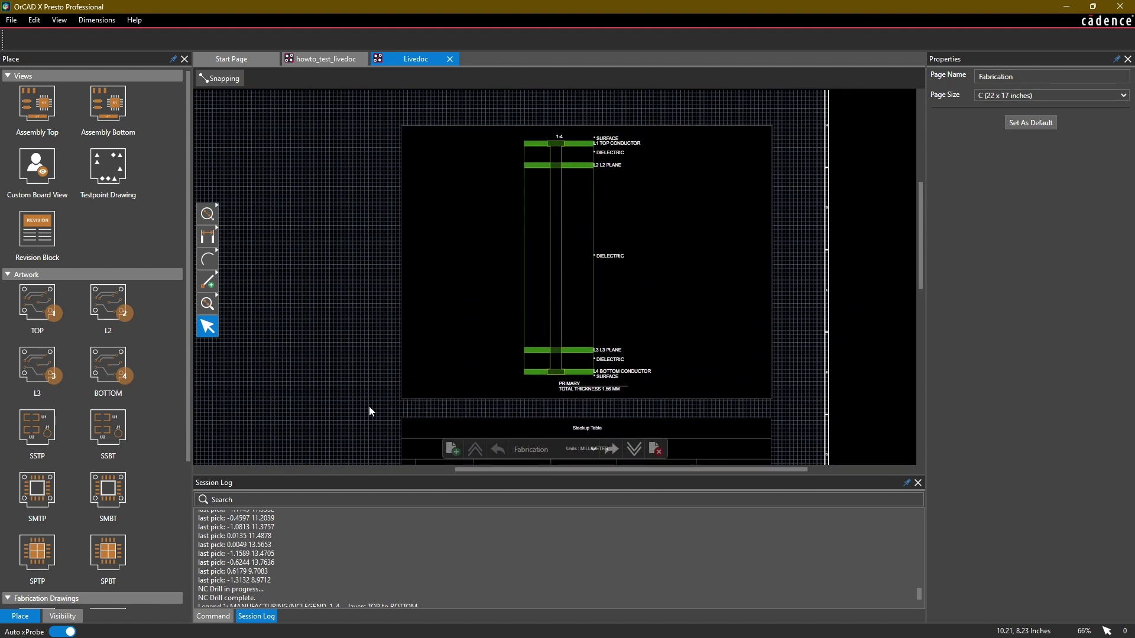
middle_drag(385, 278, 392, 284)
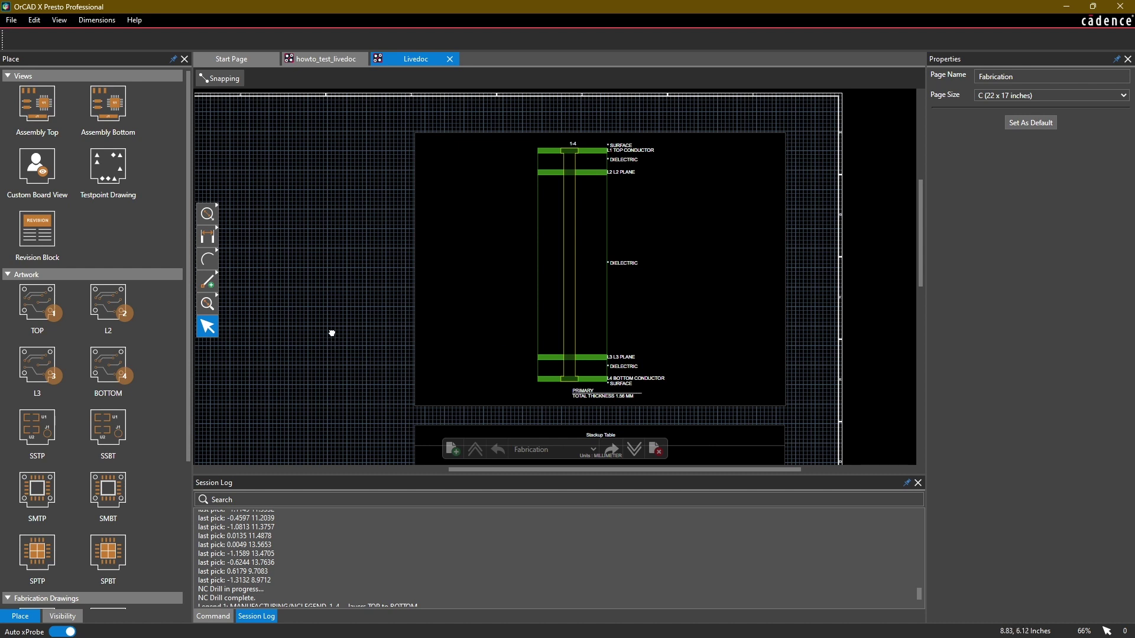
middle_drag(464, 332, 686, 347)
Set the red TOP artwork drawing to 2x scale.
scroll(526, 178, up, 5)
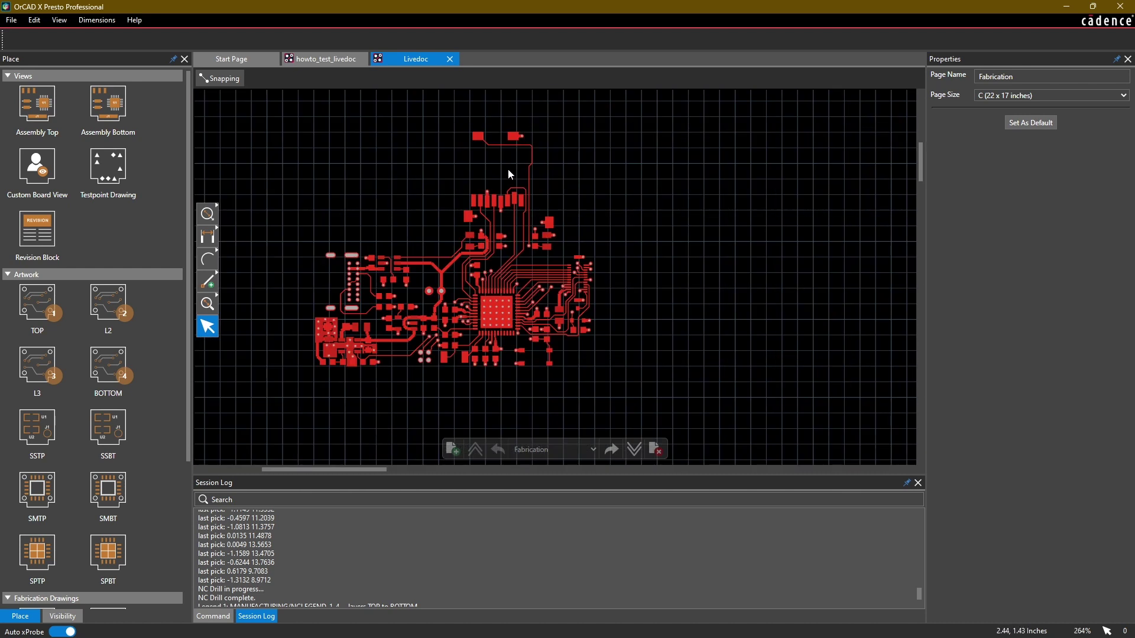
scroll(467, 223, up, 1)
scroll(467, 224, down, 3)
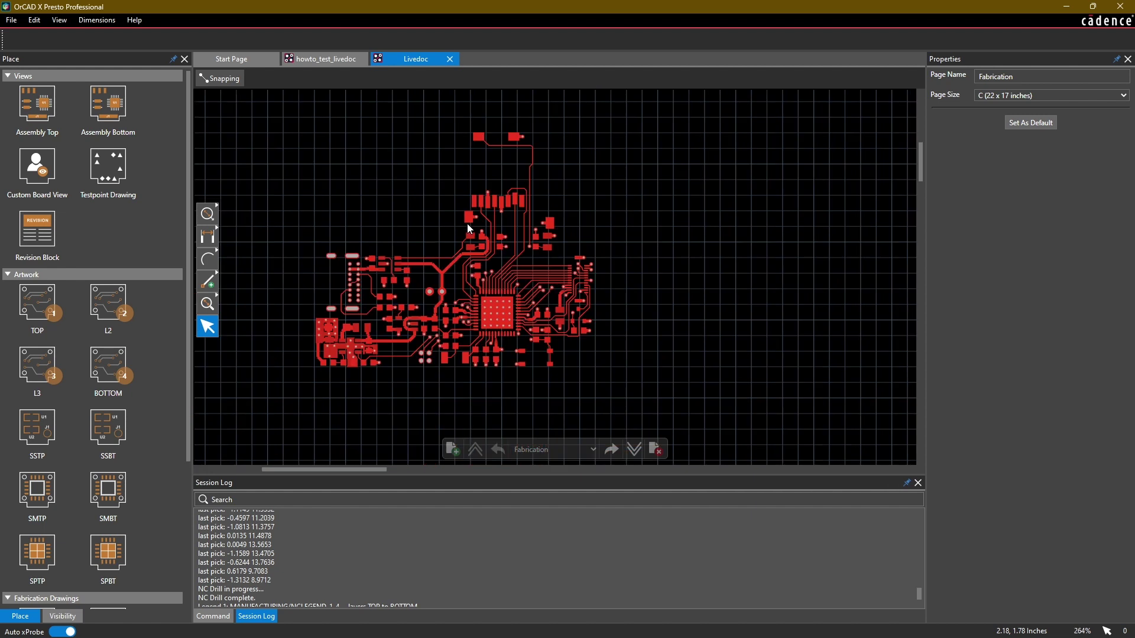
scroll(466, 250, up, 1)
scroll(466, 250, down, 1)
scroll(466, 254, down, 1)
click(468, 272)
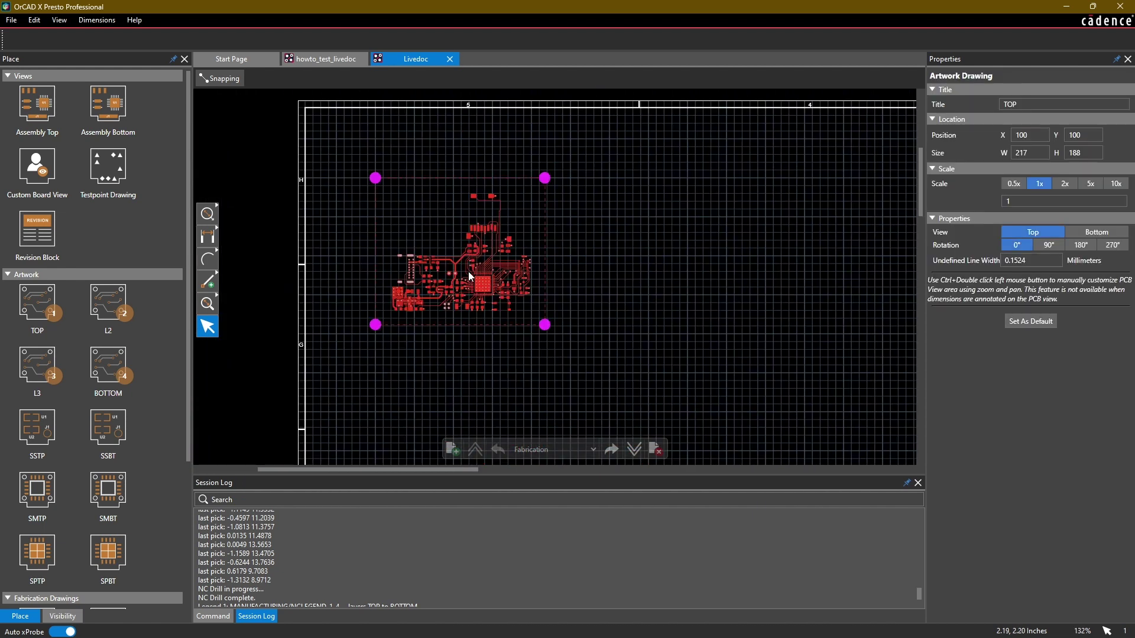
click(1065, 189)
mouse_move(797, 279)
middle_down()
mouse_move(777, 197)
mouse_move(723, 209)
middle_up()
Try 5x scale on the TOP artwork, then return it to 2x.
scroll(720, 213, down, 2)
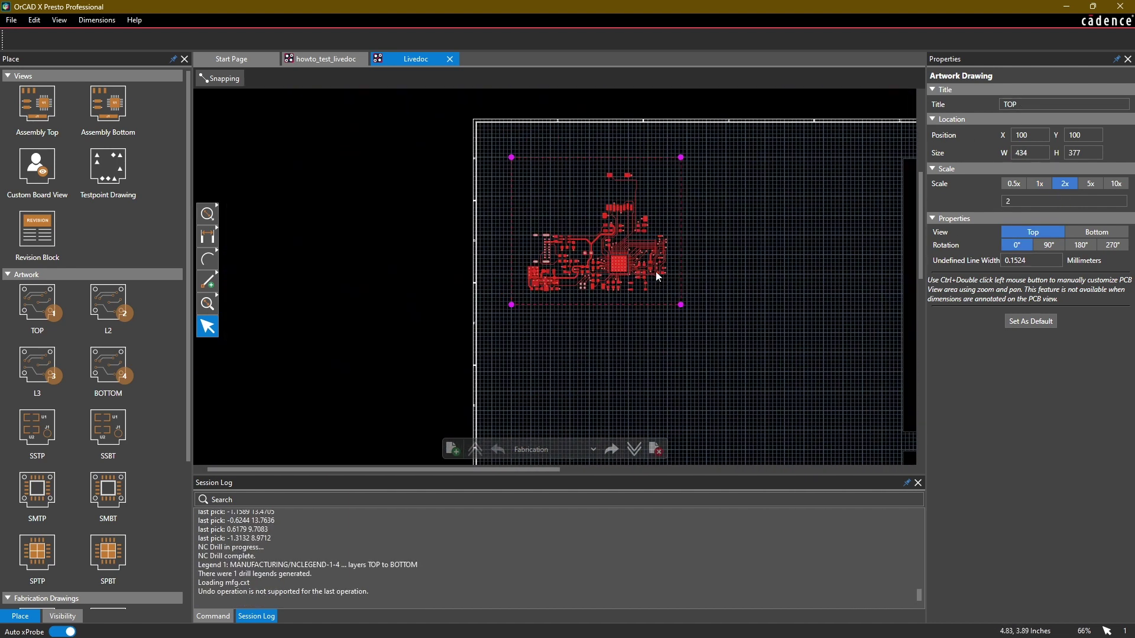
click(1086, 184)
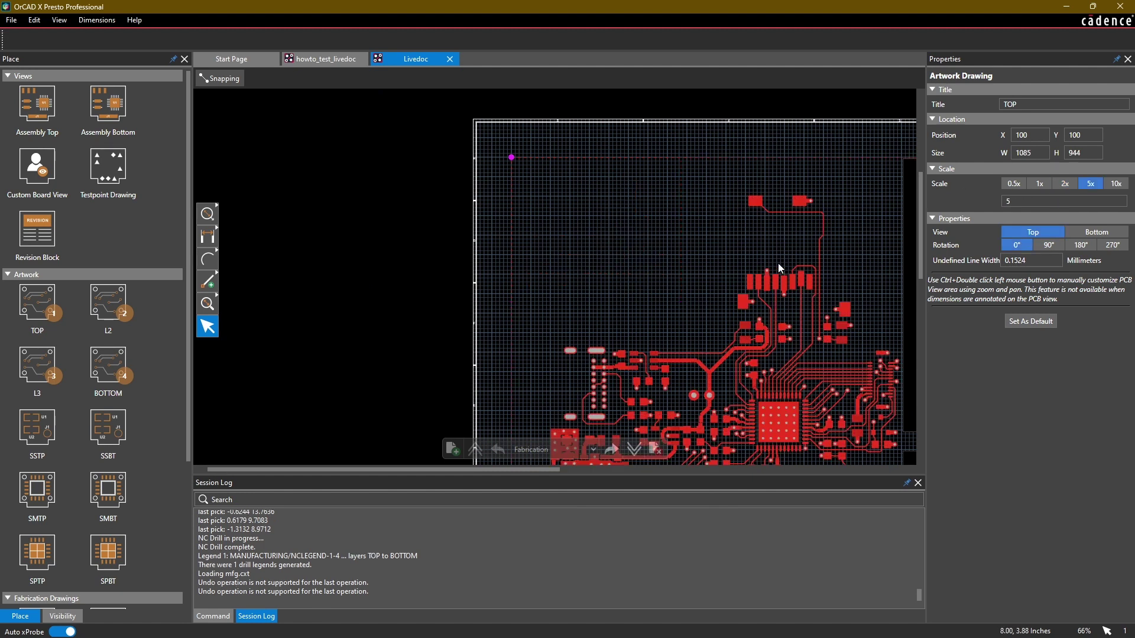
middle_drag(763, 259, 617, 169)
click(1065, 184)
click(608, 245)
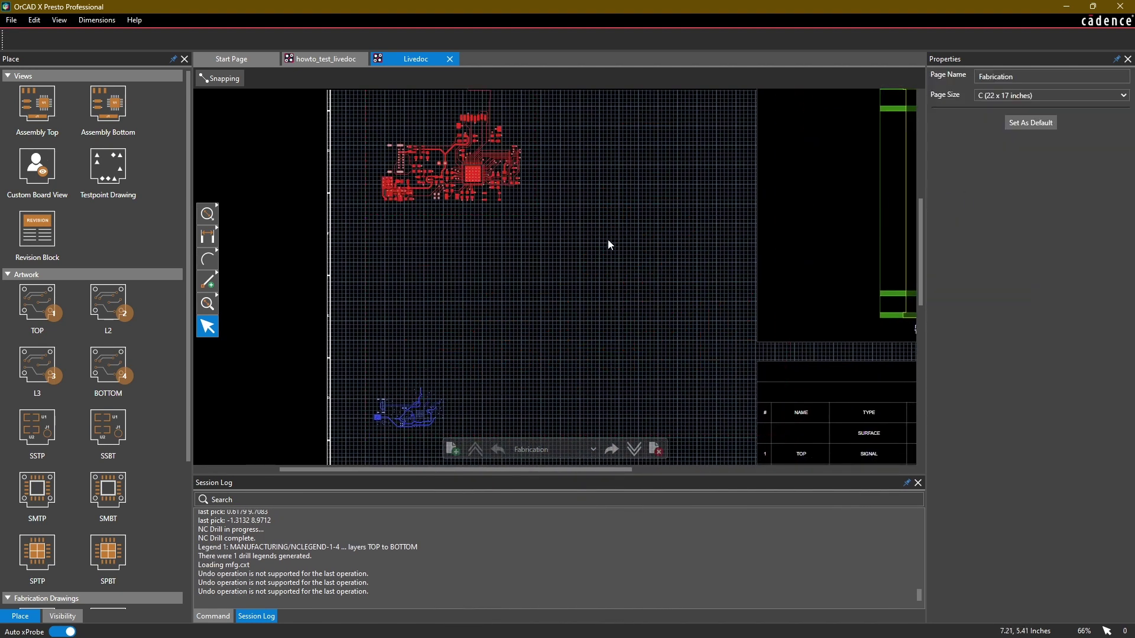
Set the blue BOTTOM artwork drawing to 2x scale as well.
click(423, 434)
click(1067, 187)
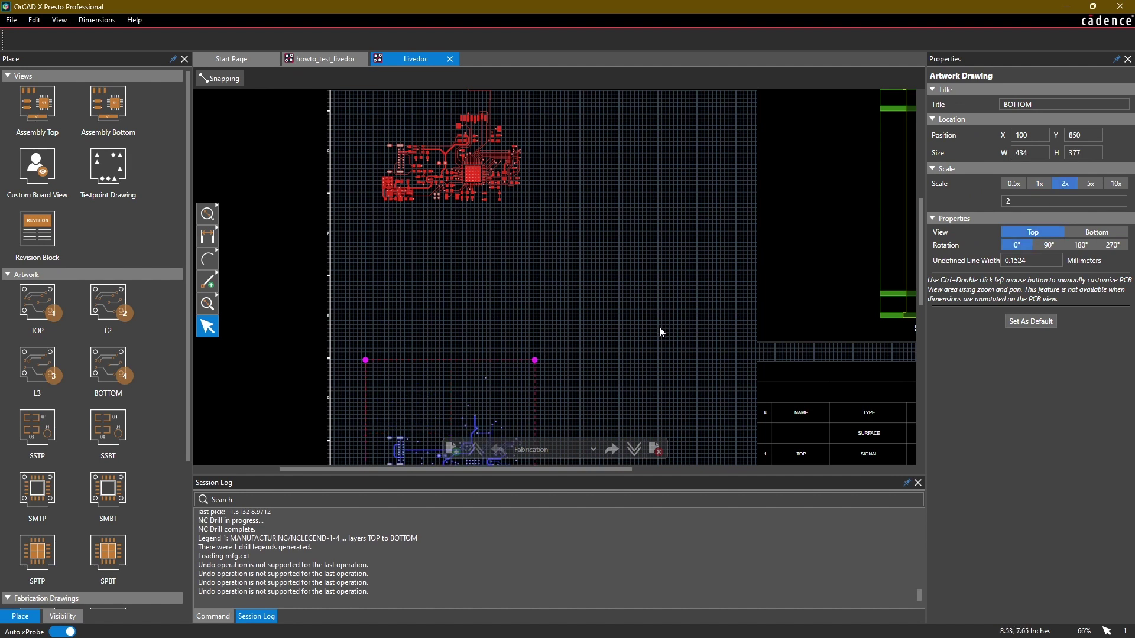
middle_drag(628, 359, 653, 309)
click(654, 309)
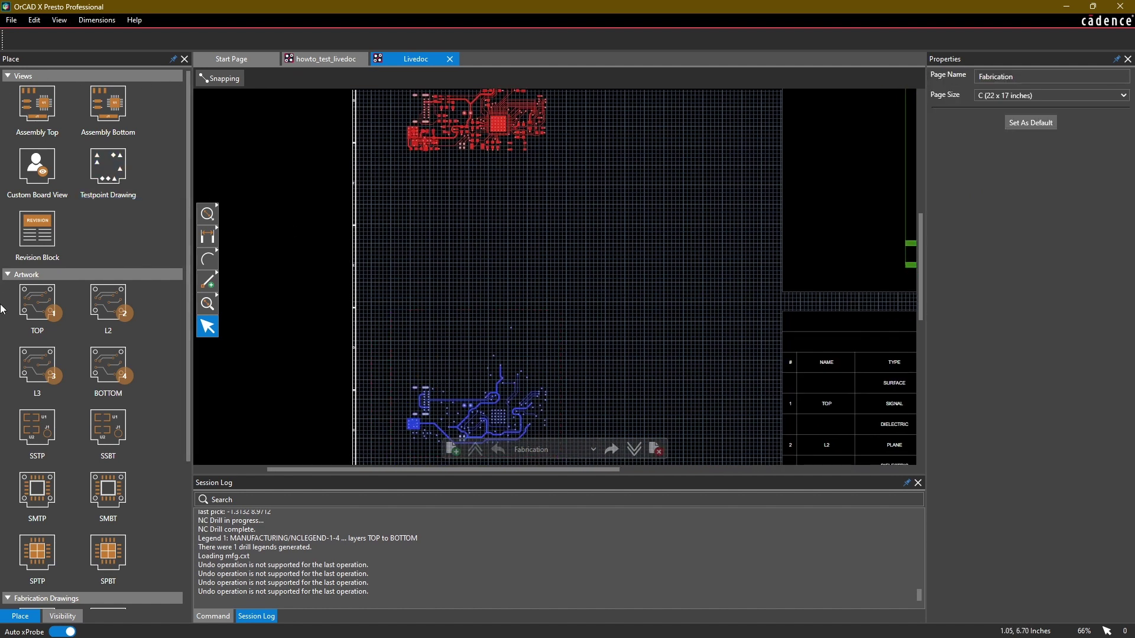
Place the orange L2 artwork between TOP and BOTTOM and scale it to 2x.
mouse_move(115, 320)
mouse_down()
mouse_move(435, 223)
mouse_move(406, 188)
mouse_up()
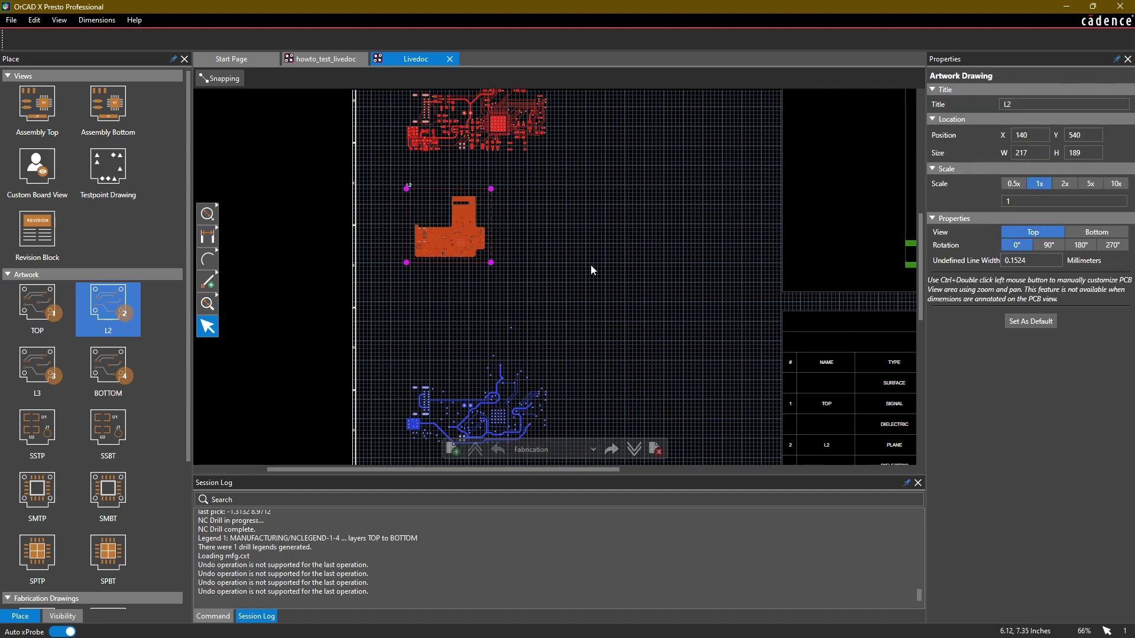
click(583, 233)
click(449, 244)
click(1060, 186)
click(675, 218)
Zoom out to fit the whole Fabrication sheet and bring up the page size list.
scroll(657, 266, up, 3)
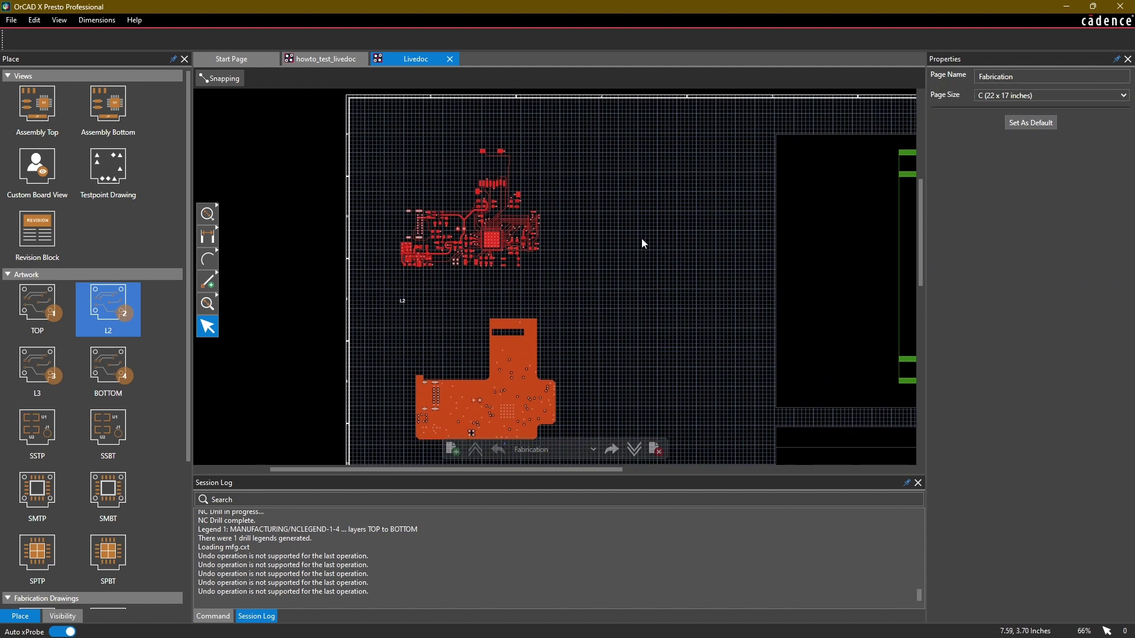
scroll(643, 245, down, 3)
middle_drag(644, 247, 531, 183)
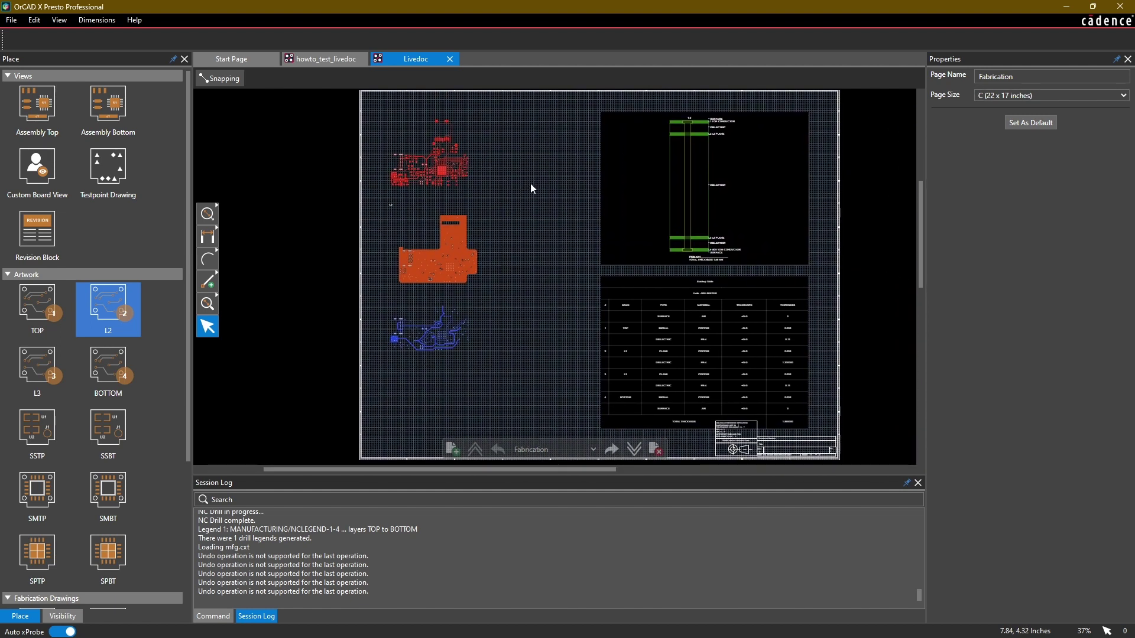
click(999, 99)
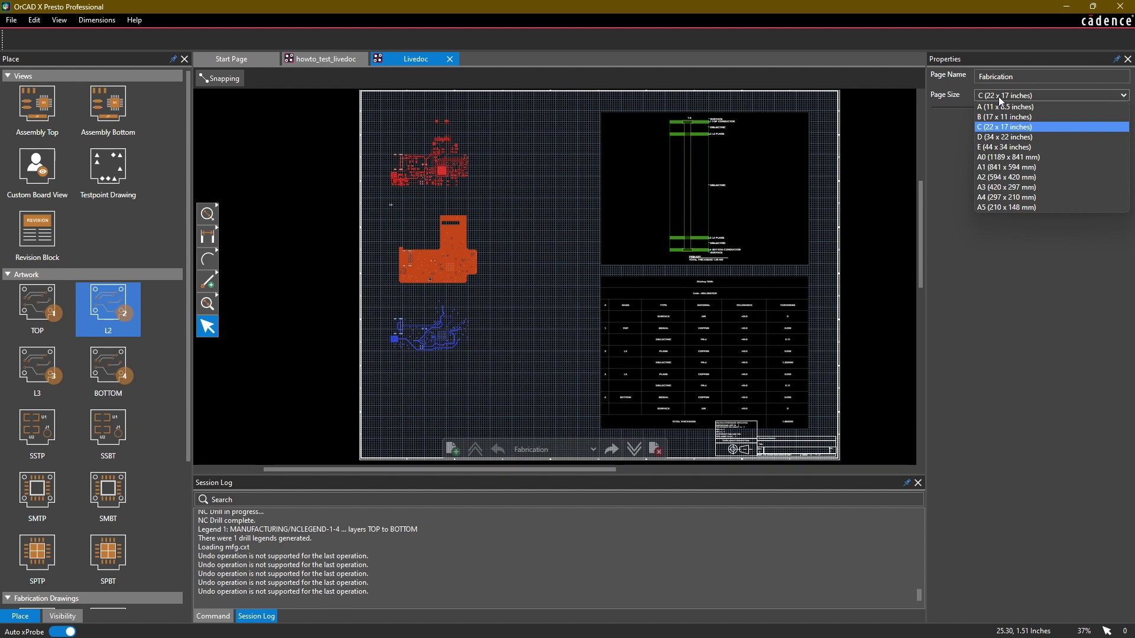
Keep the C (22 x 17 inches) page size and open the LiveDoc page list.
click(998, 97)
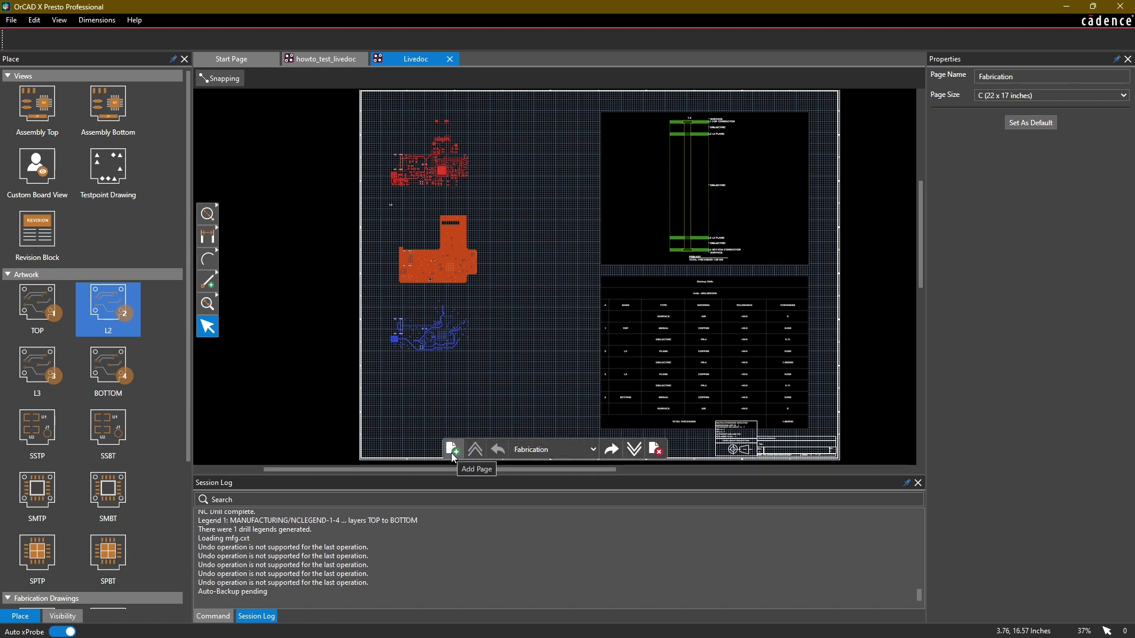
click(531, 452)
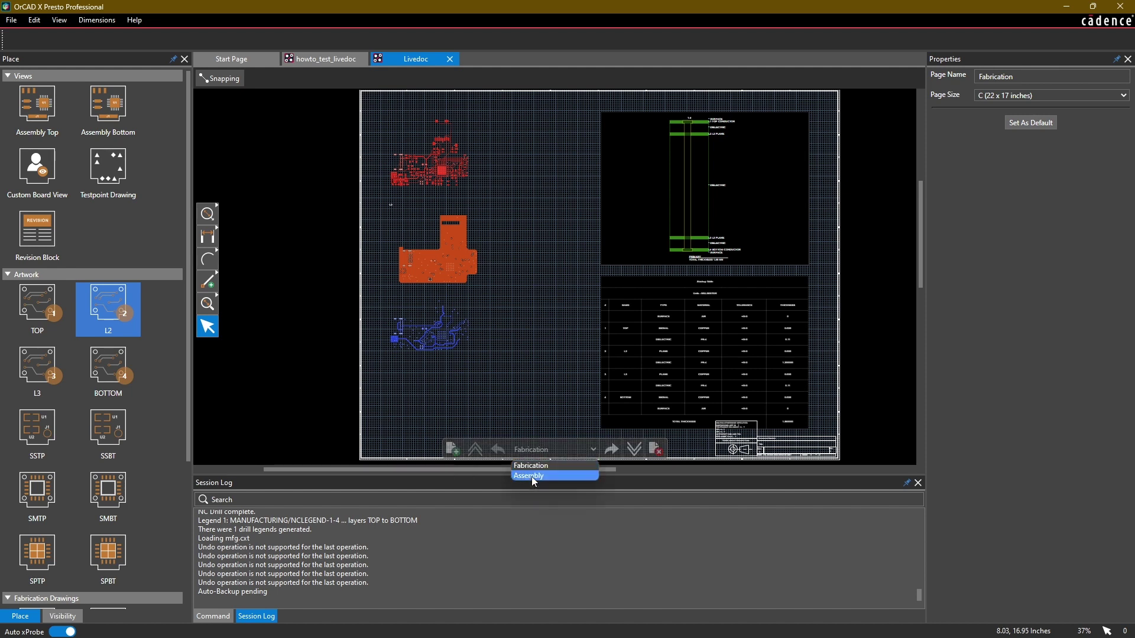
Switch to the Assembly page and scale the Assembly Top view to 5x.
click(532, 476)
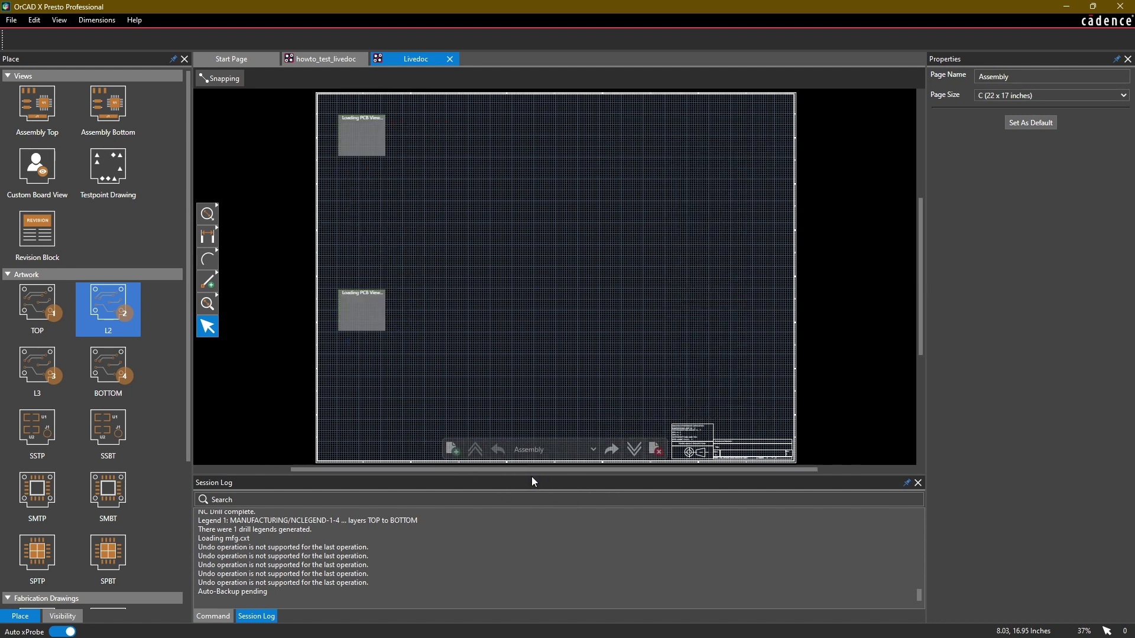
click(381, 142)
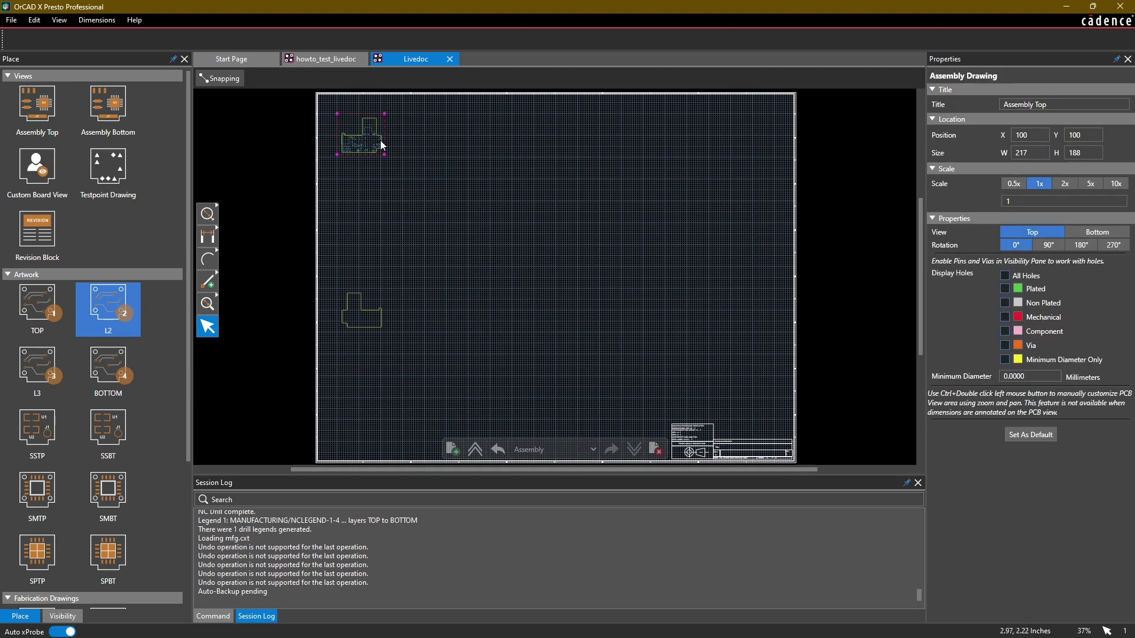
click(1091, 184)
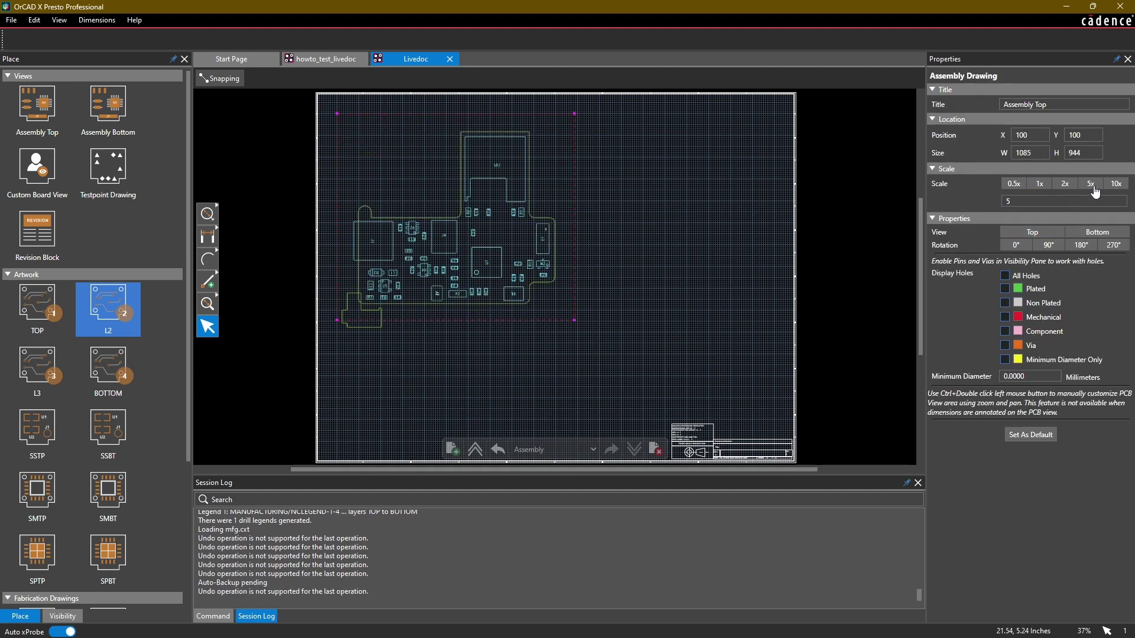
click(407, 358)
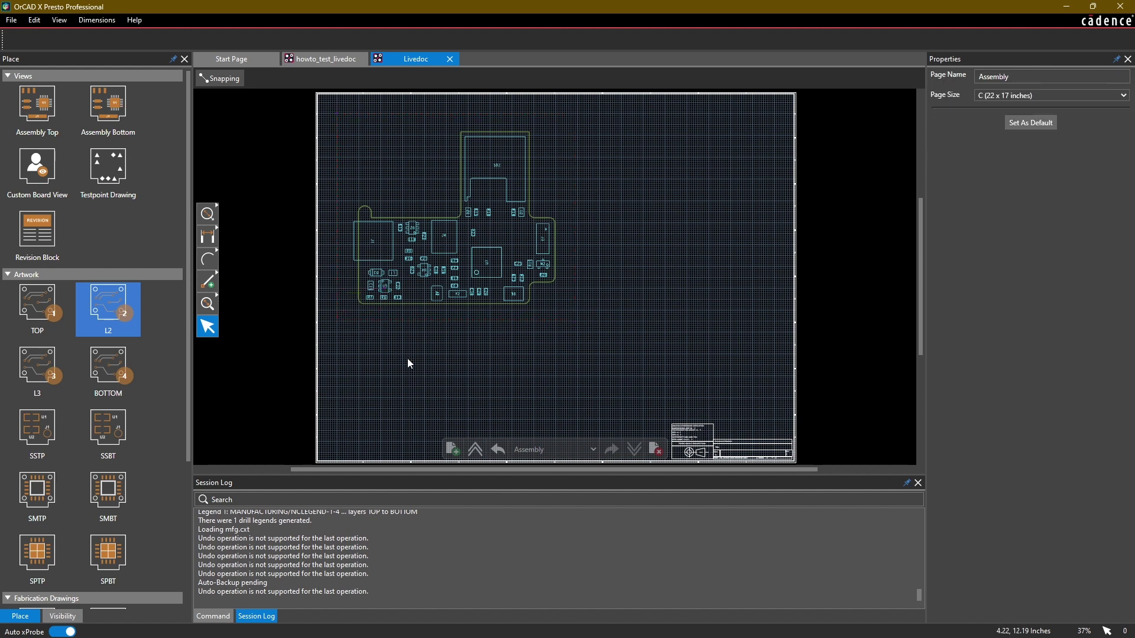
Frame the whole Assembly Top board and bring up the layer visibility settings.
scroll(334, 239, up, 5)
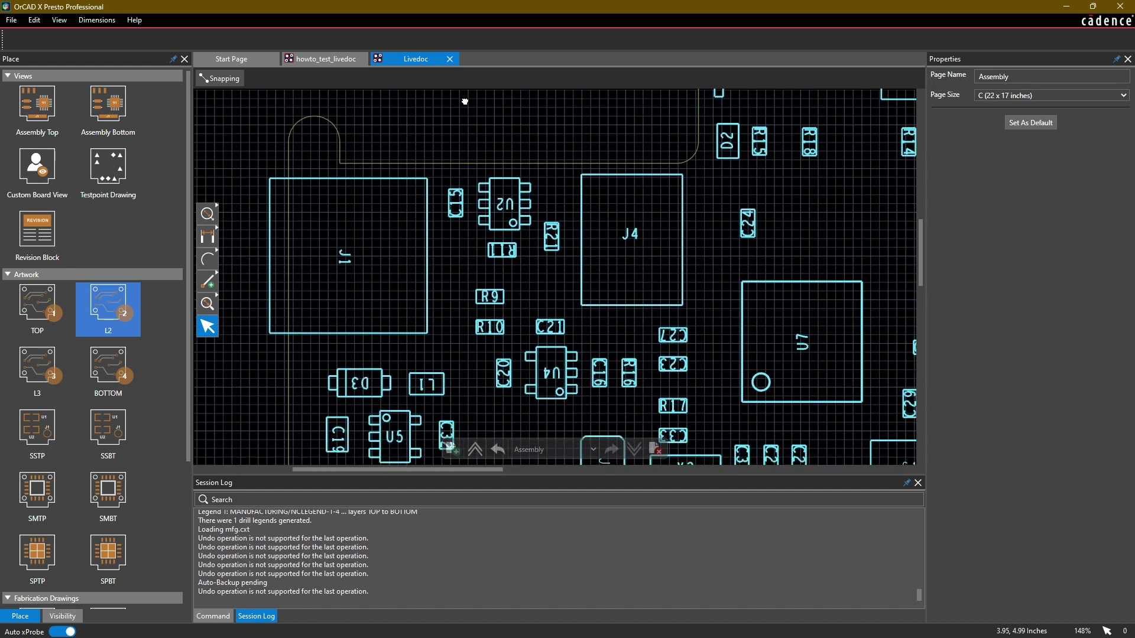
click(475, 231)
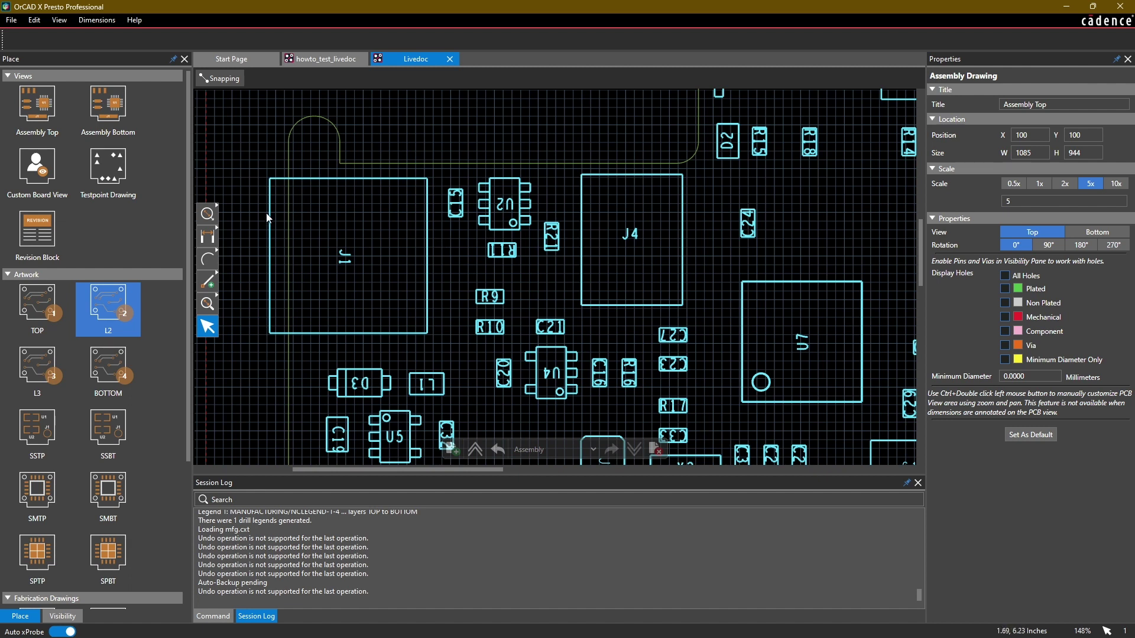
scroll(309, 248, down, 2)
middle_drag(442, 169, 404, 239)
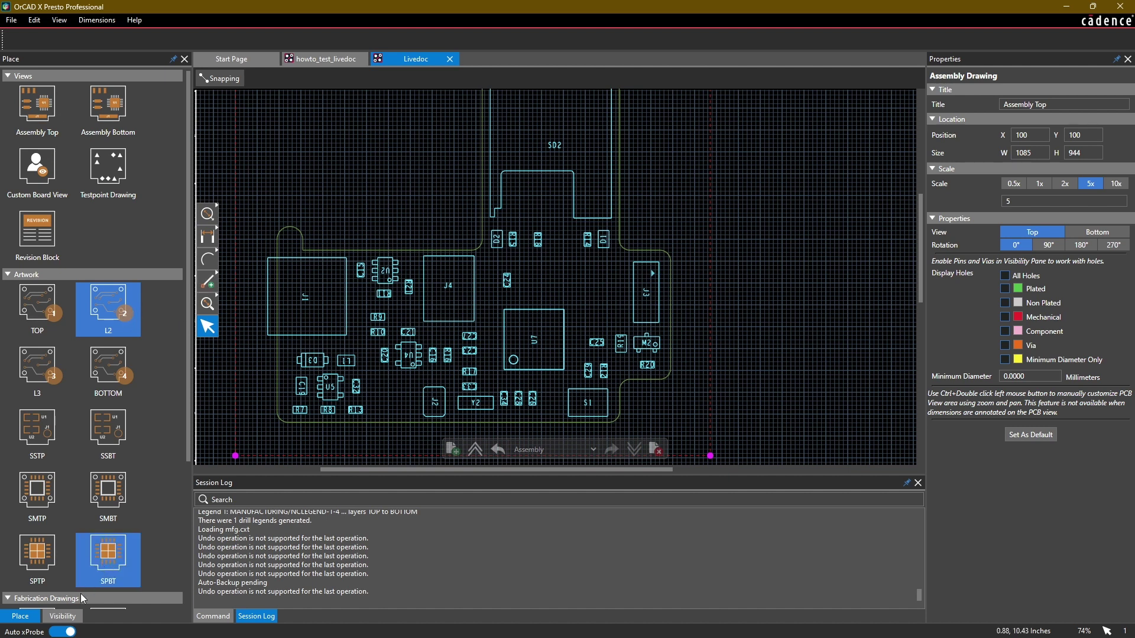
click(752, 390)
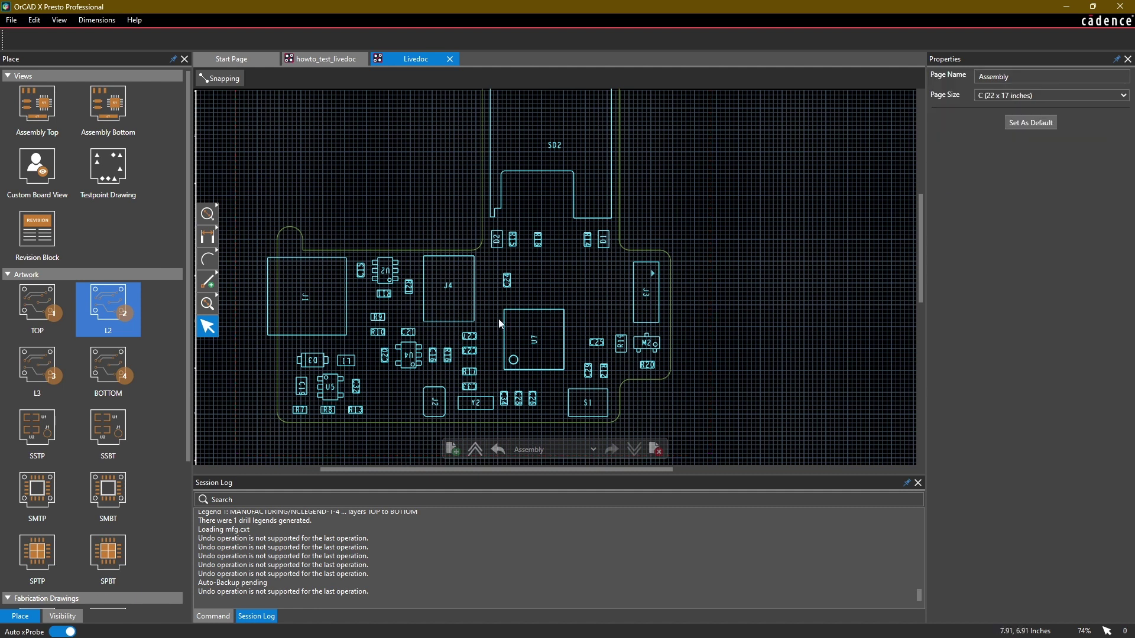
click(62, 617)
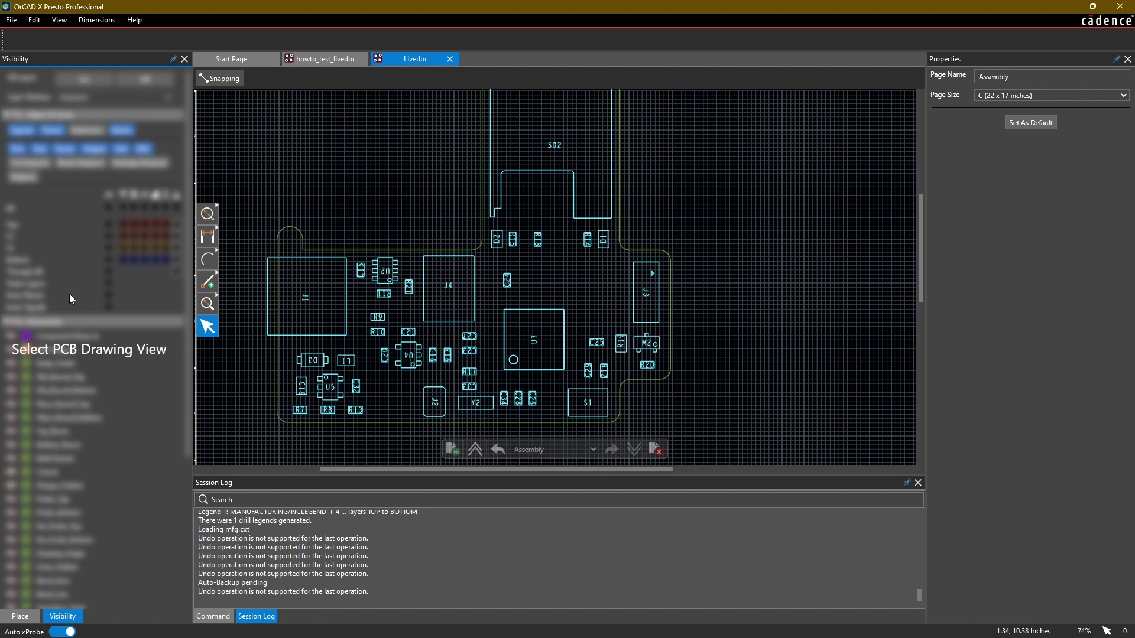
Select the Assembly Top view and turn on the Silkscreen_Top layer.
click(512, 281)
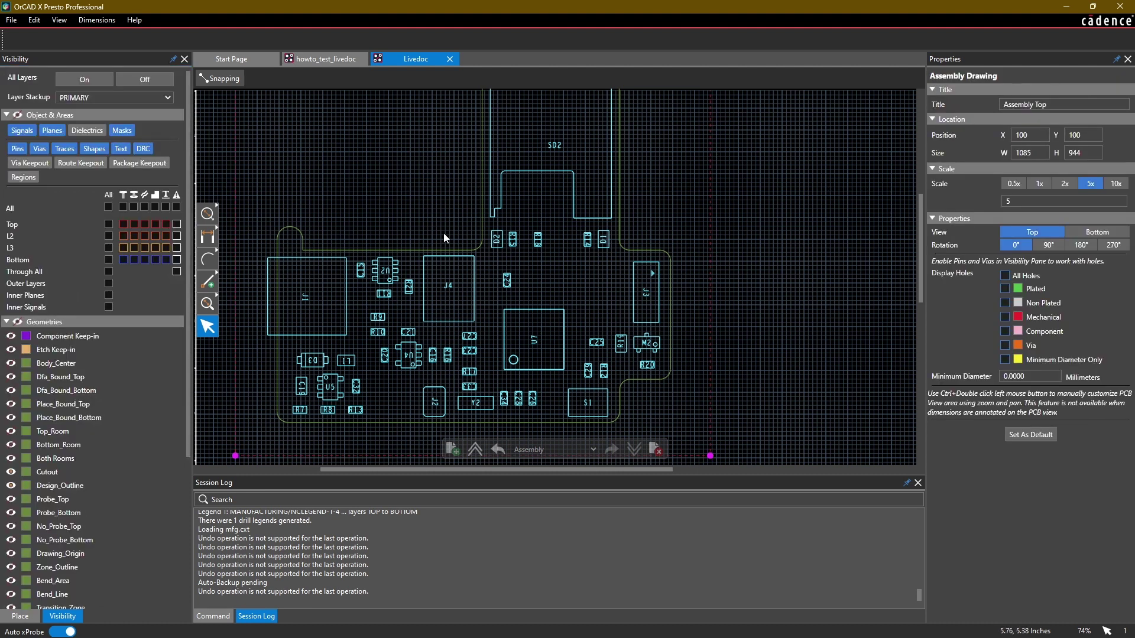
middle_drag(443, 233, 457, 292)
drag(189, 183, 182, 347)
click(10, 411)
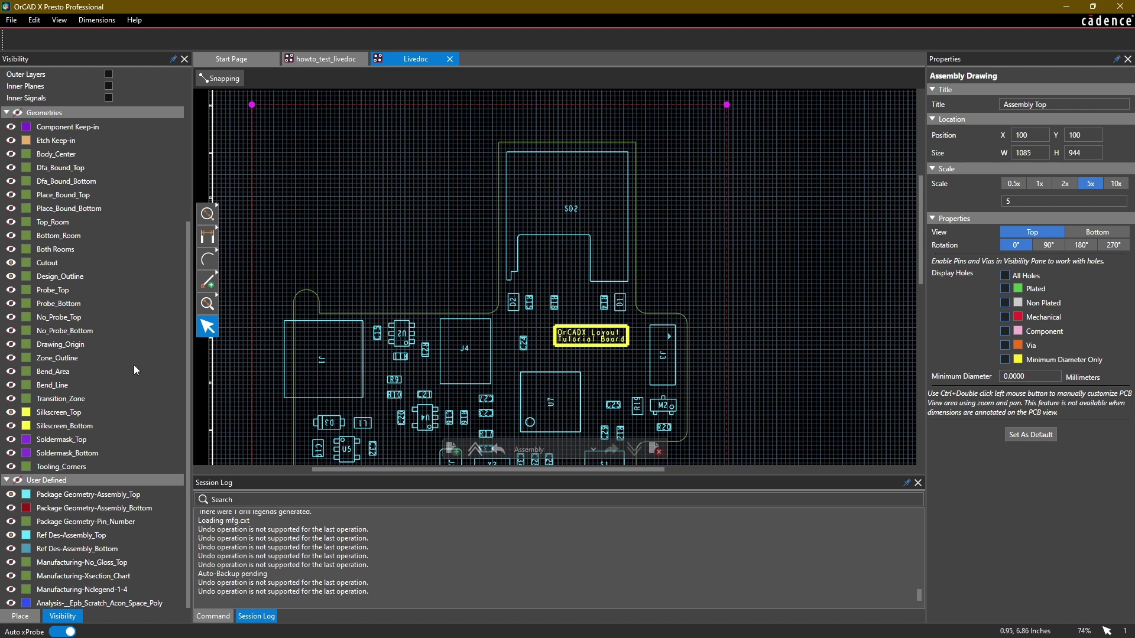
Show the Top-layer pins, zoom in on SD2 and start a linear dimension.
scroll(118, 366, up, 5)
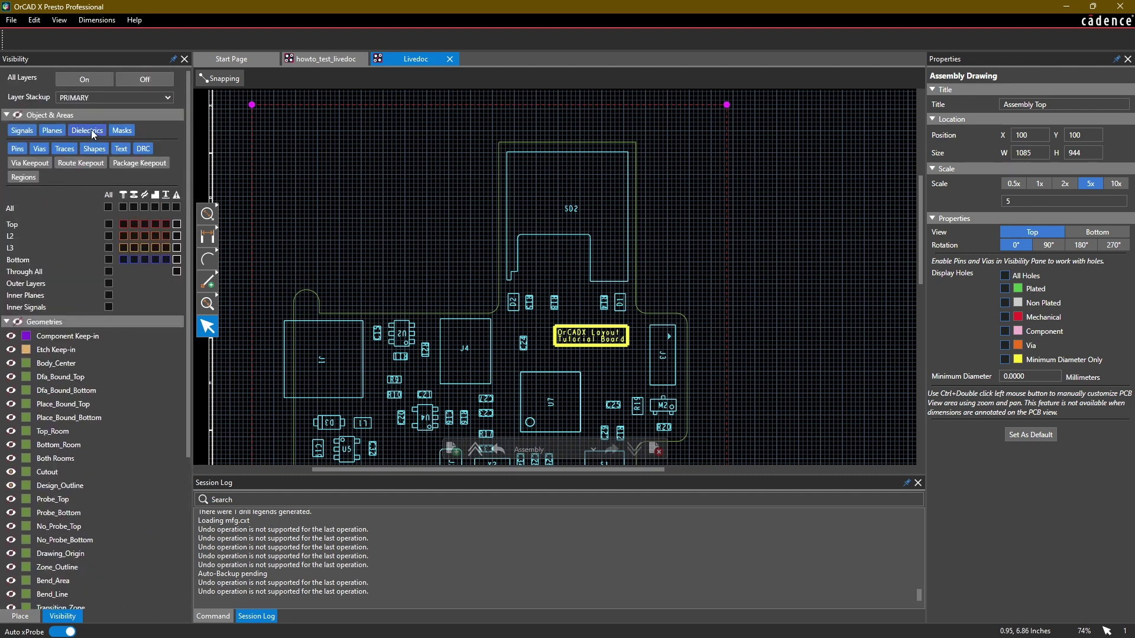
click(122, 224)
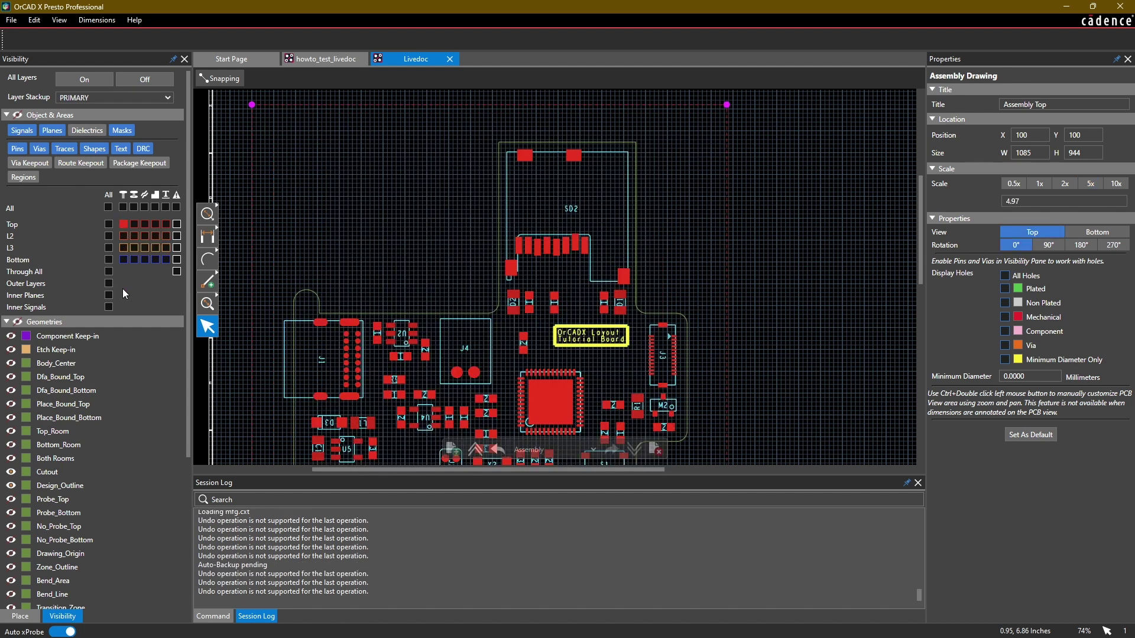
scroll(339, 237, down, 2)
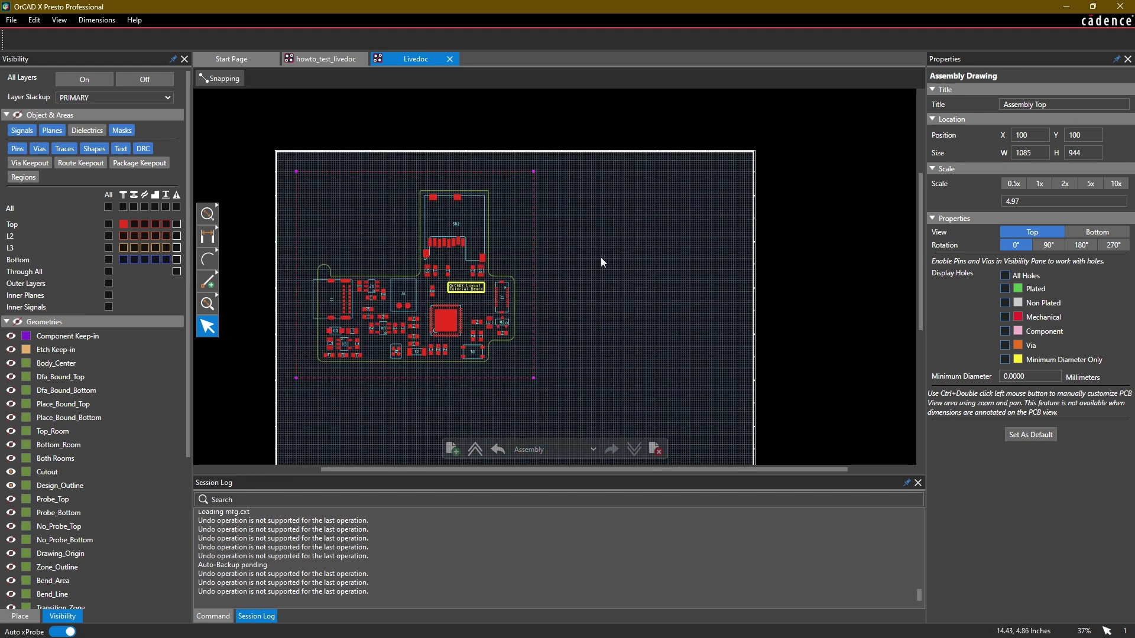
click(591, 260)
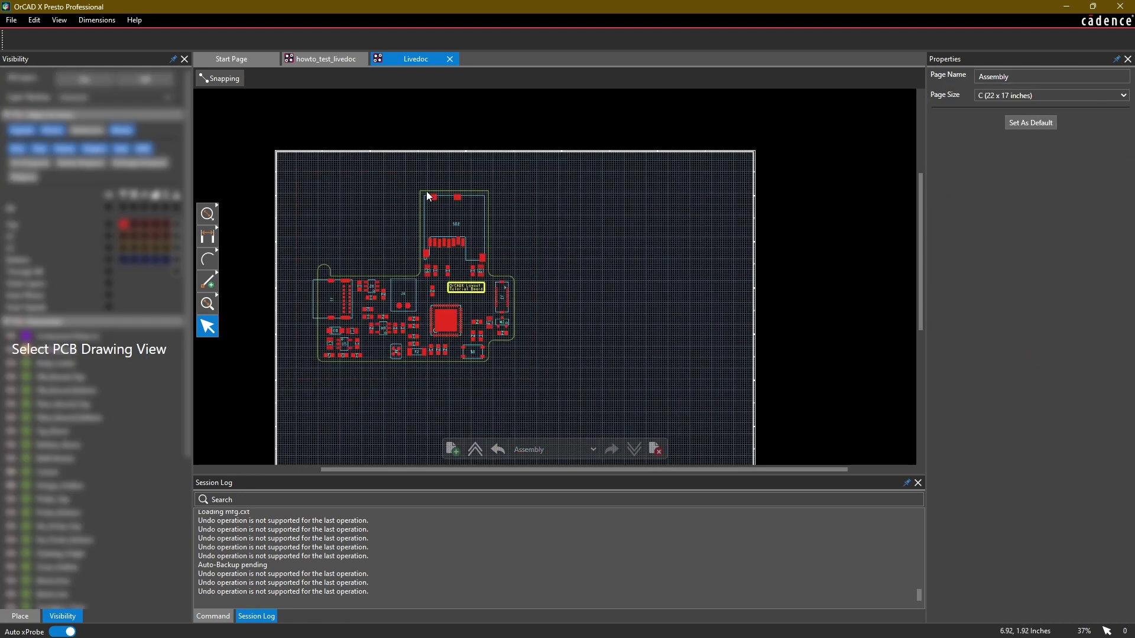
scroll(430, 196, up, 4)
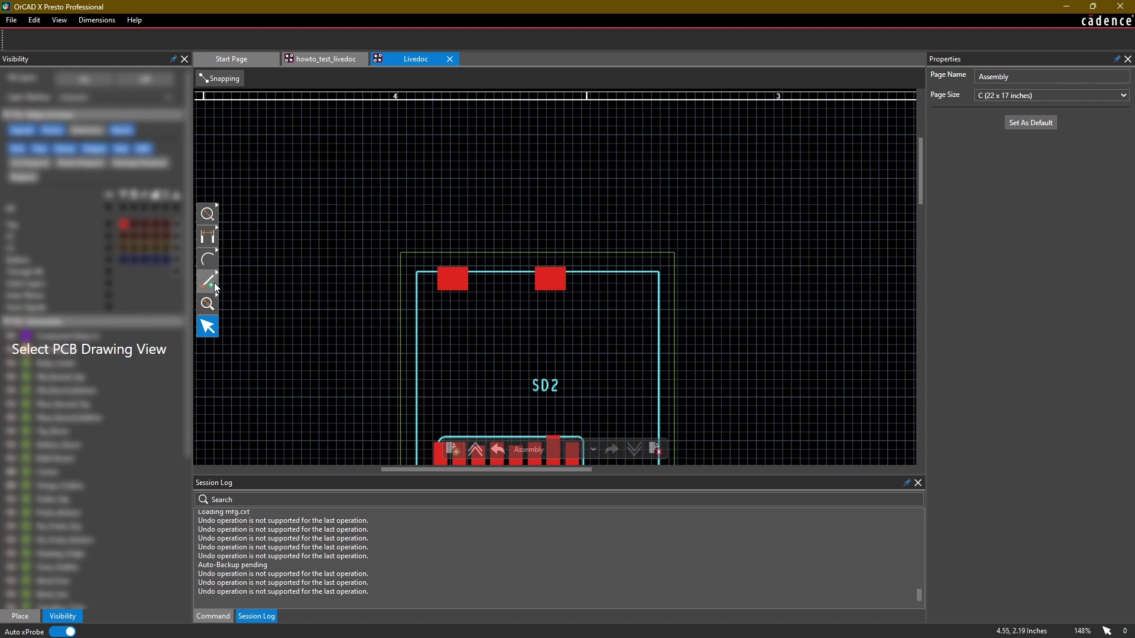
click(213, 238)
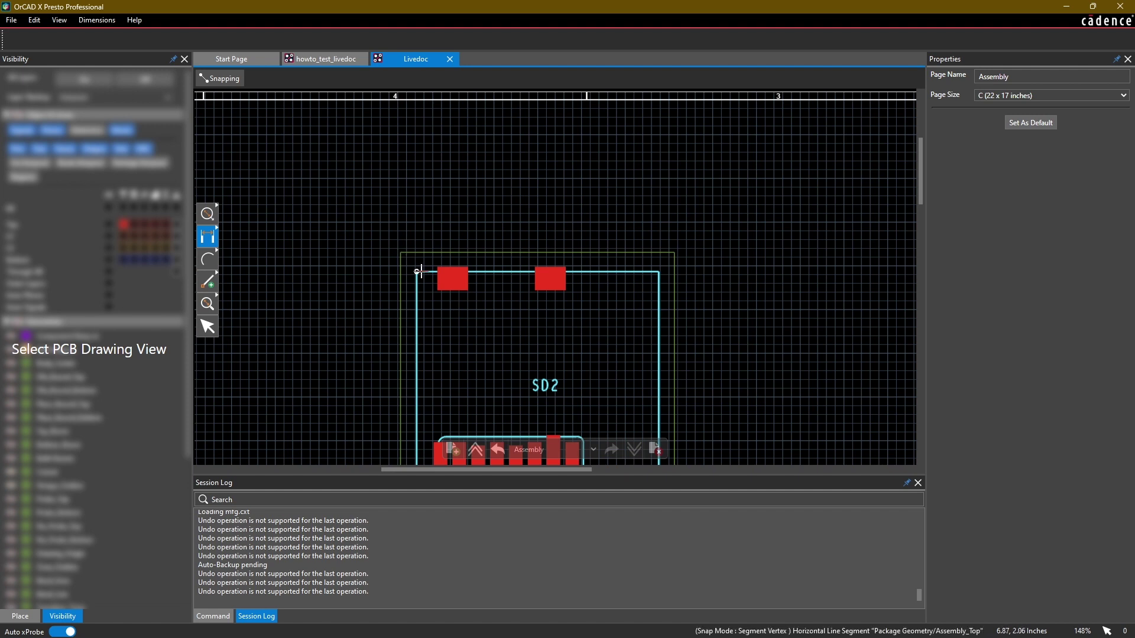
Enable Segments Midpoint snapping.
click(232, 80)
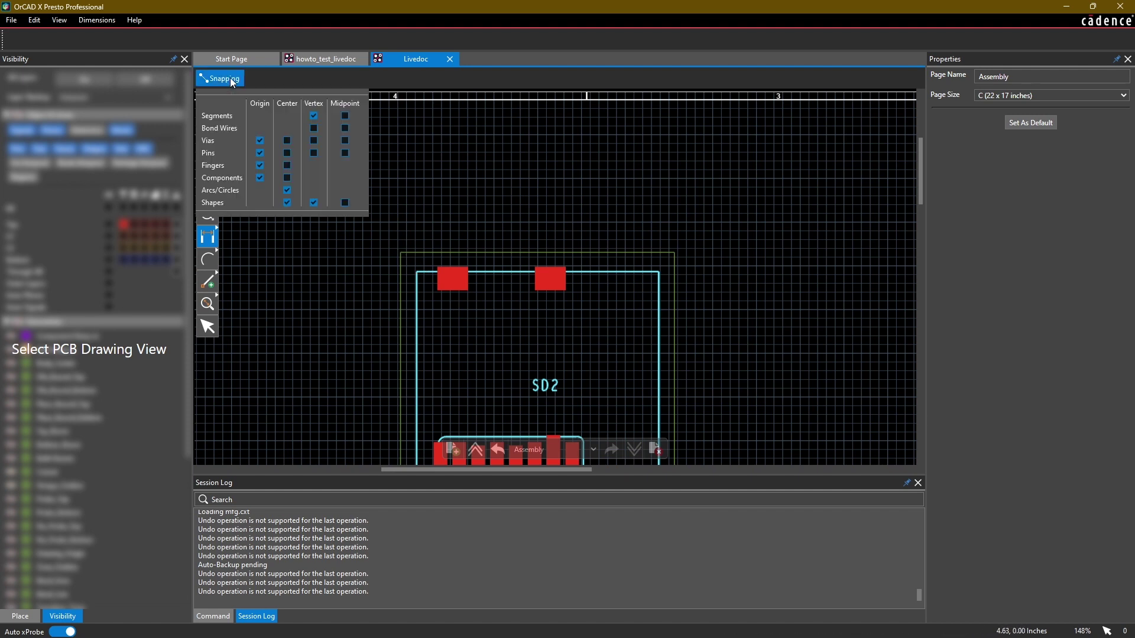
click(345, 115)
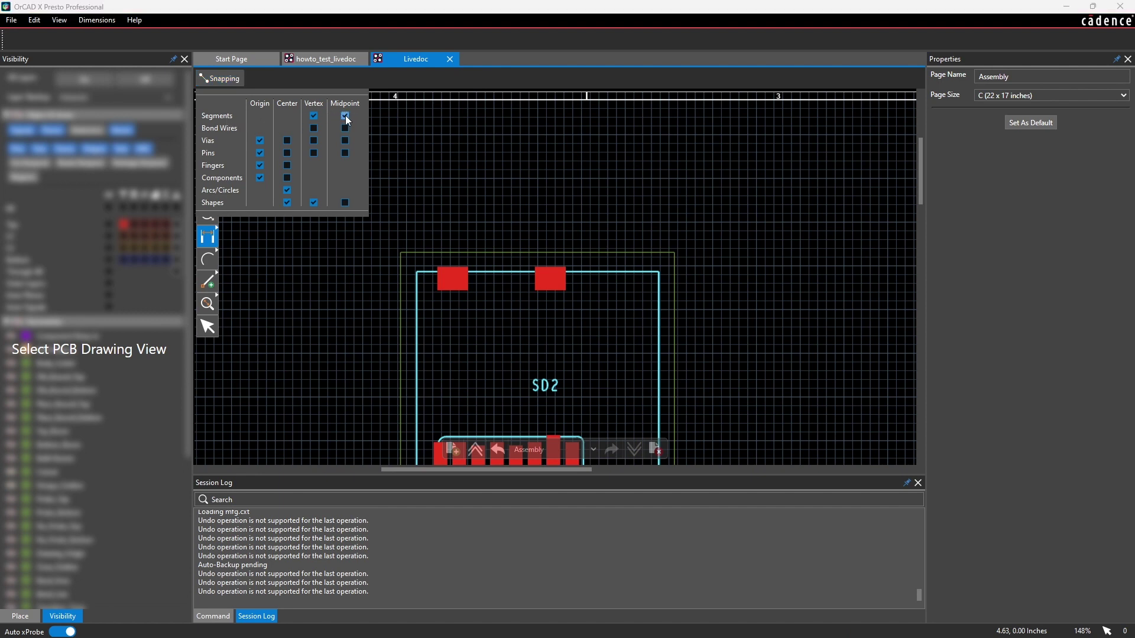
click(226, 80)
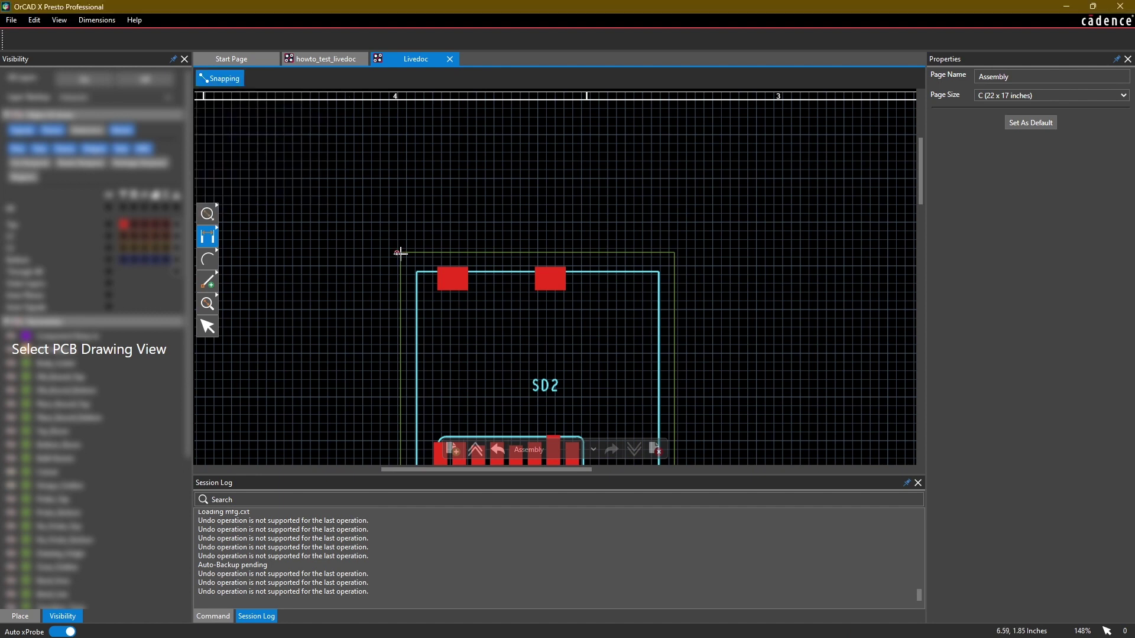
Dimension the SD2 outline width (629.92), placing the dimension above it.
click(674, 252)
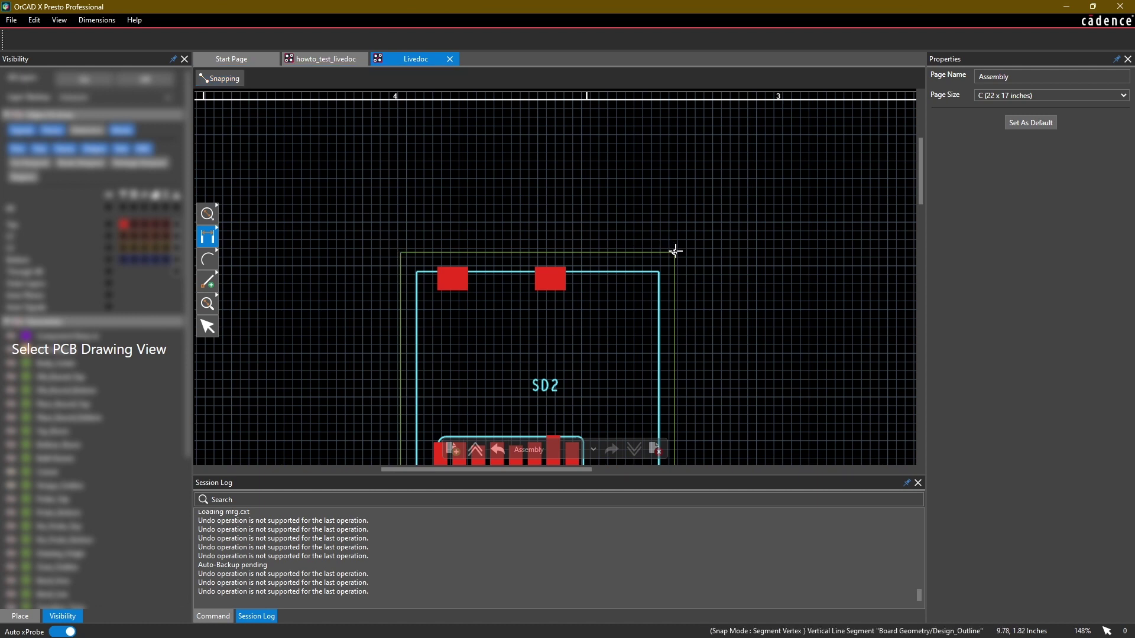
click(400, 253)
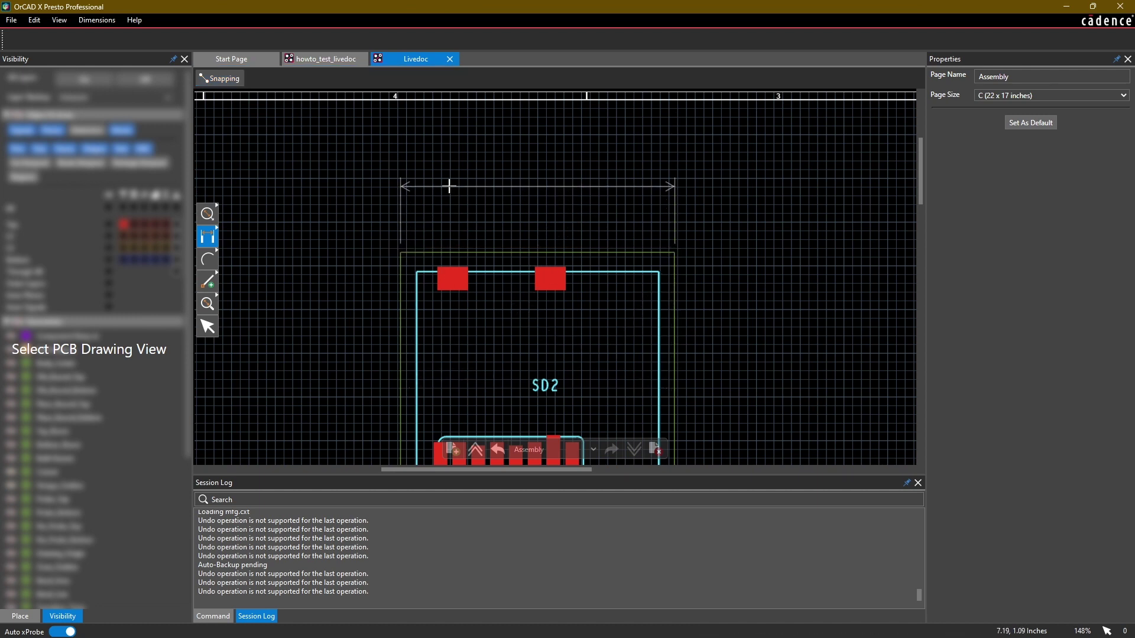
click(547, 195)
Give the 629.92 dimension font size 20 and mm primary units.
click(207, 326)
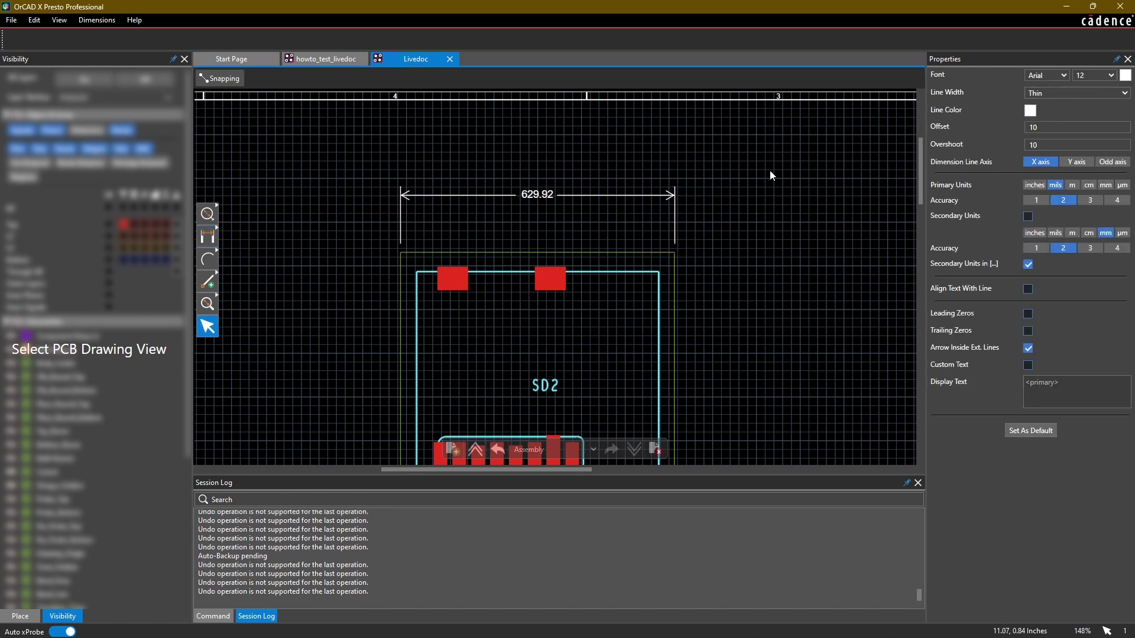
click(856, 177)
click(536, 194)
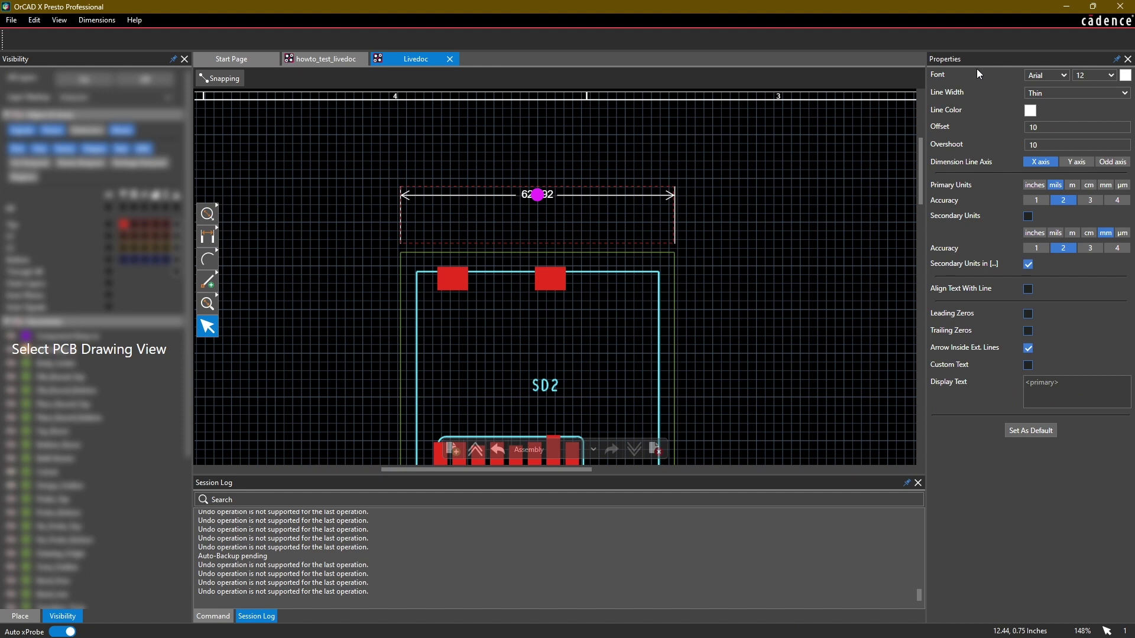
click(1112, 75)
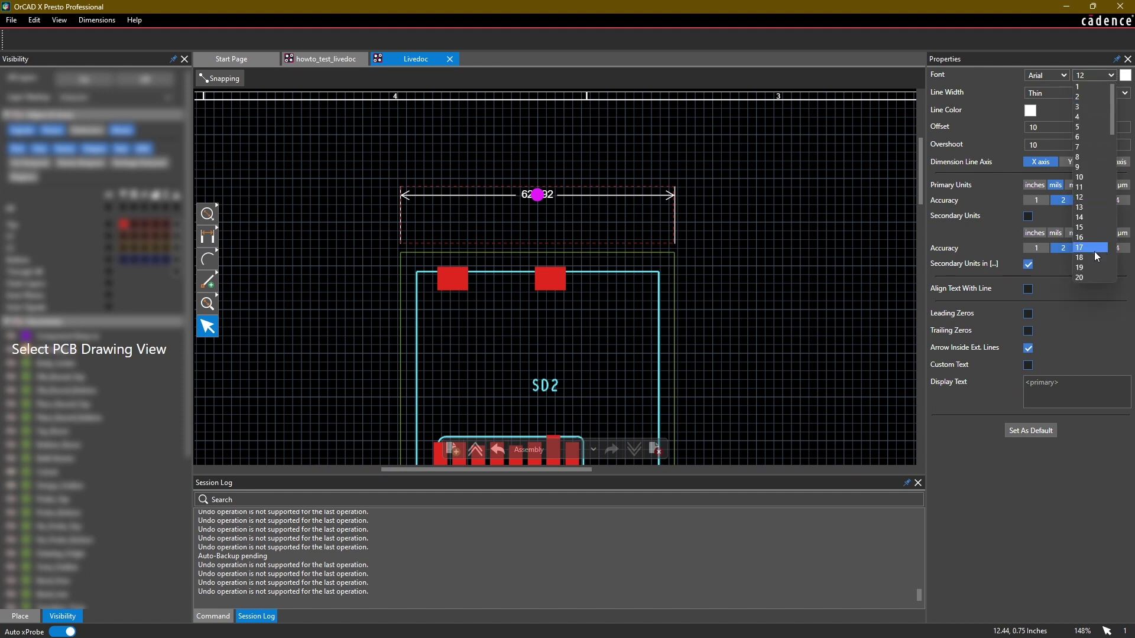
click(1091, 278)
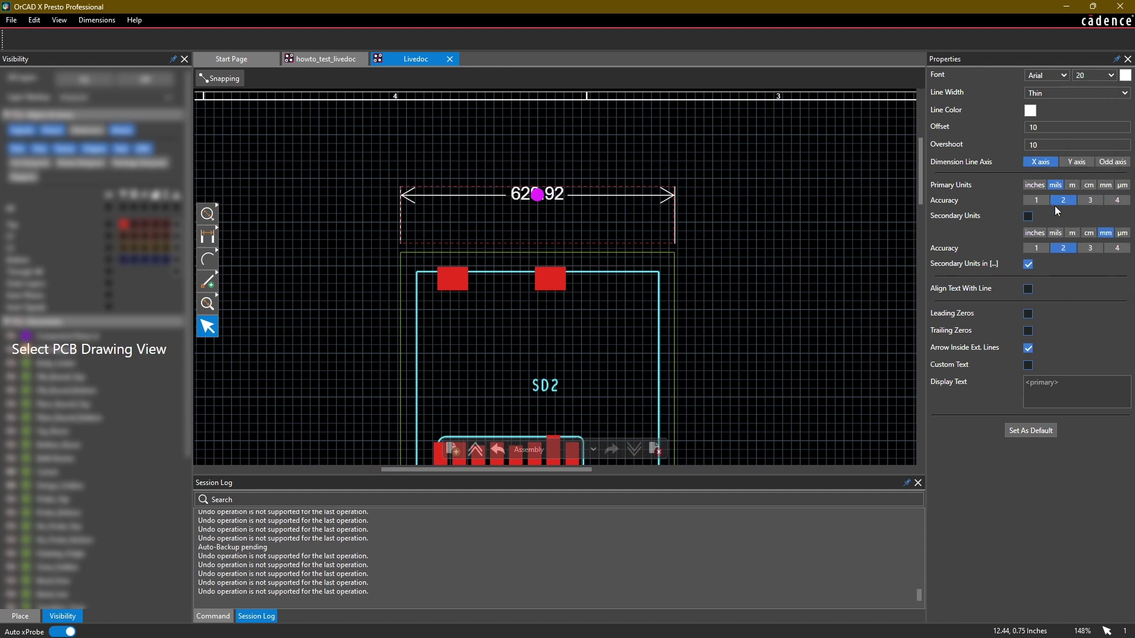
click(1105, 185)
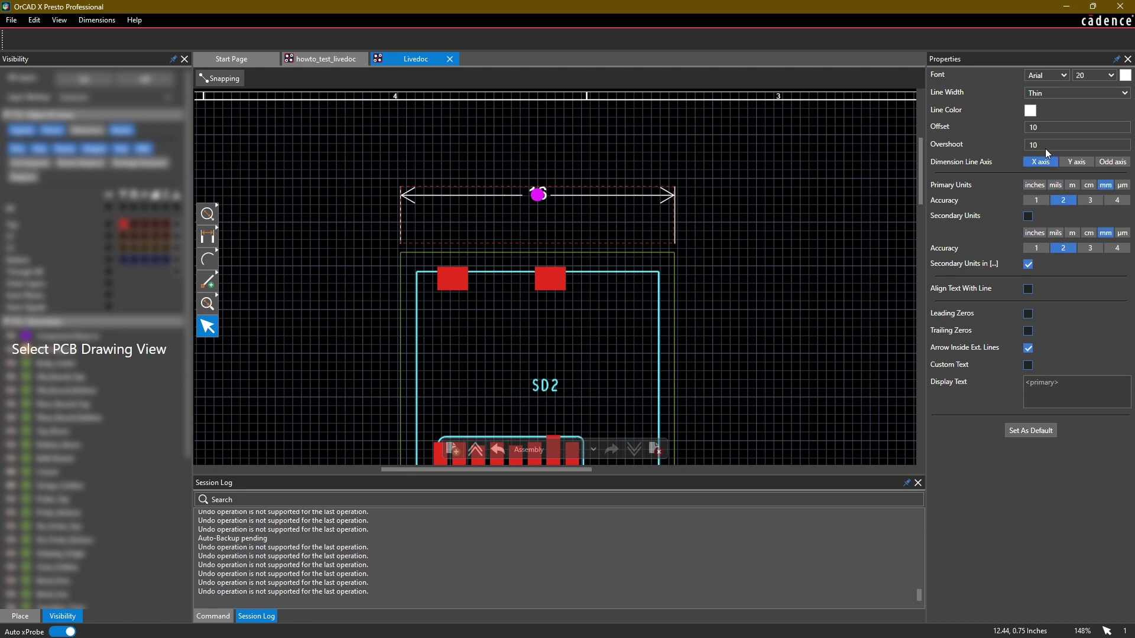
Make the dimension lines Medium width and orange, with trailing zeros shown.
click(1040, 93)
click(1044, 120)
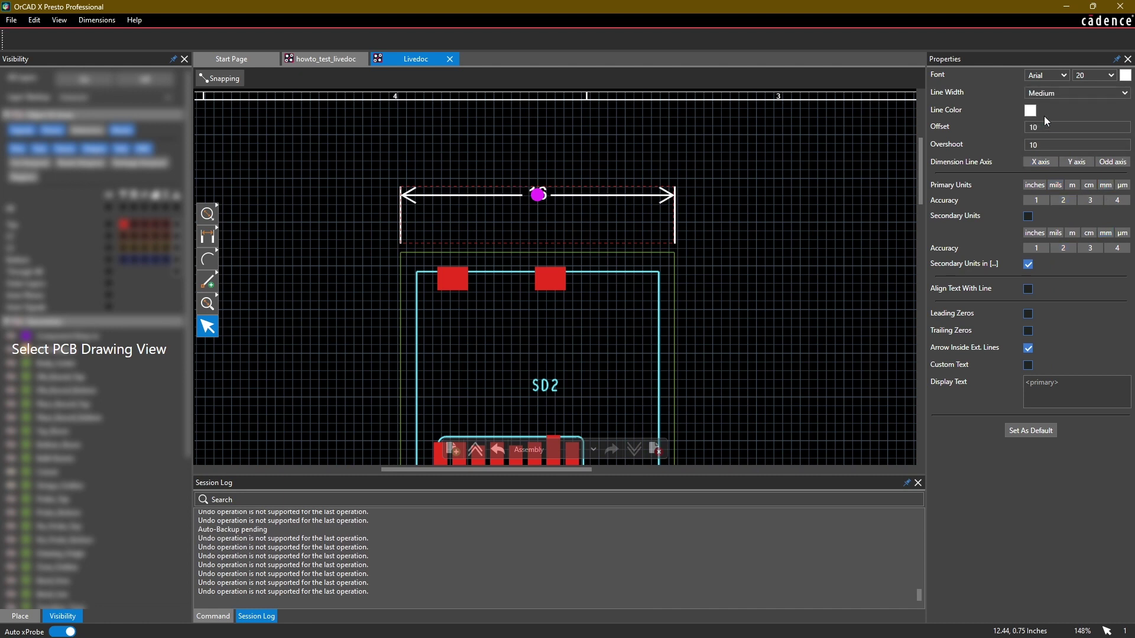
click(1031, 111)
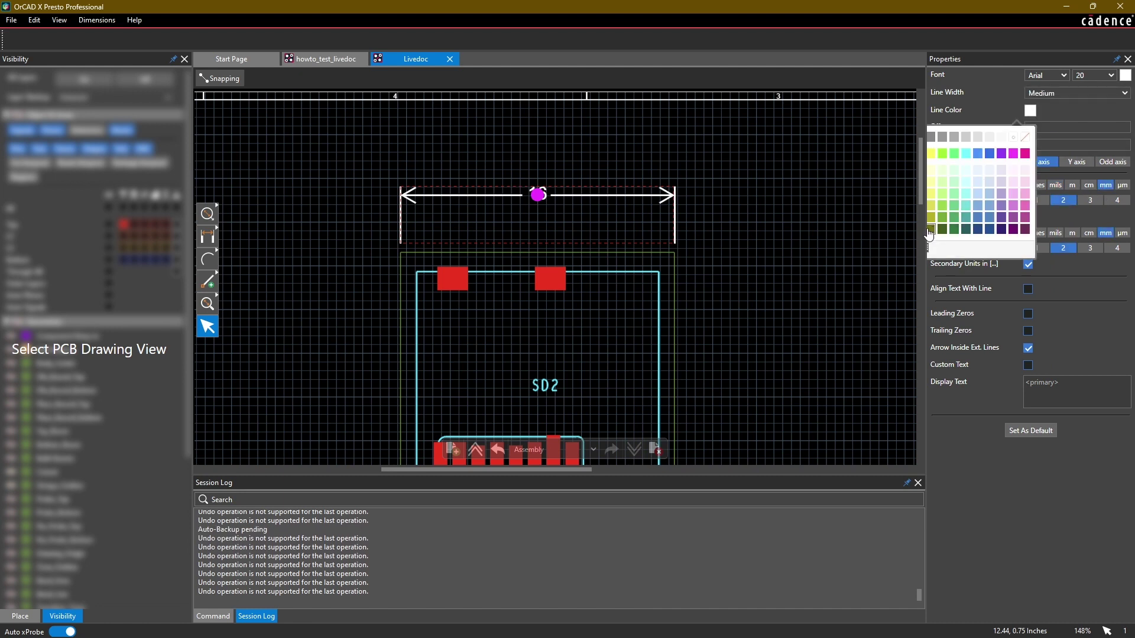
drag(925, 233, 843, 233)
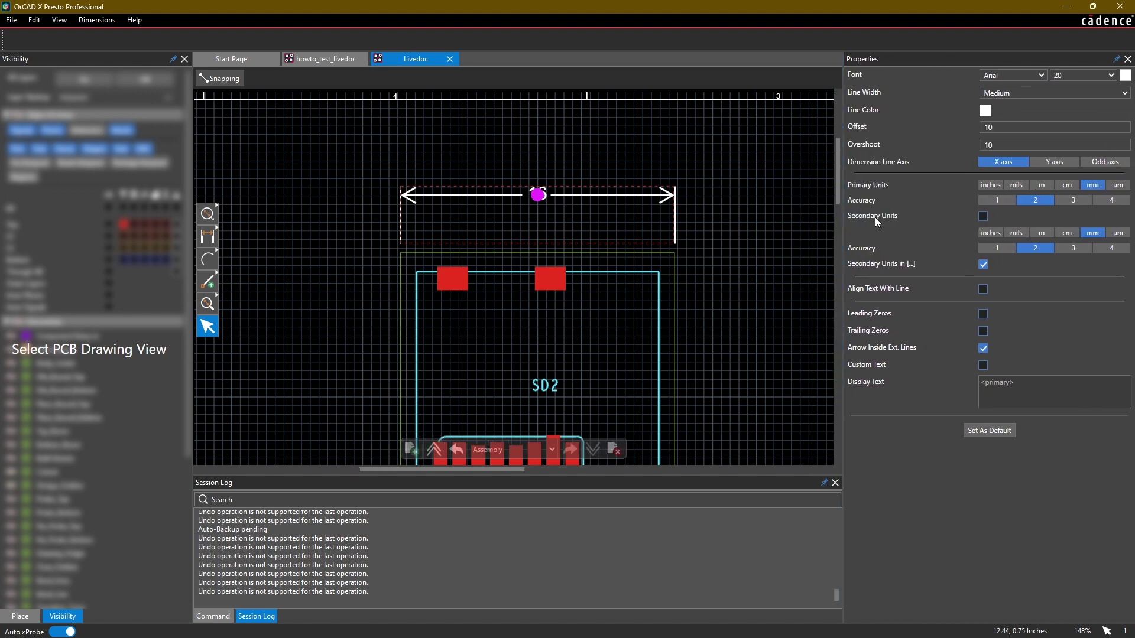
click(984, 113)
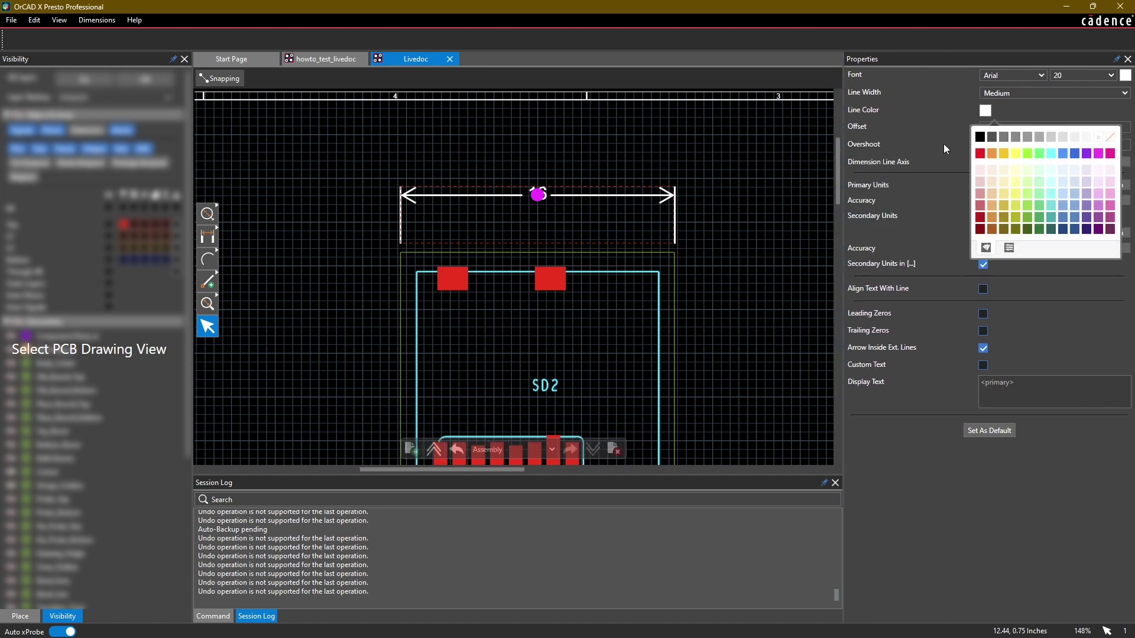
click(991, 218)
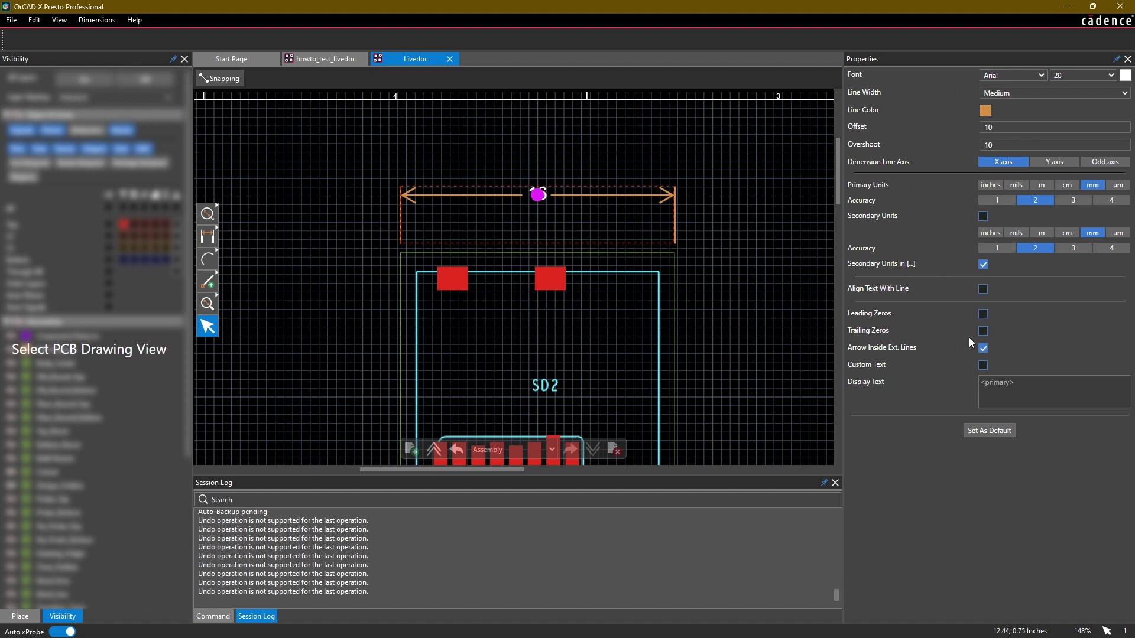
click(984, 332)
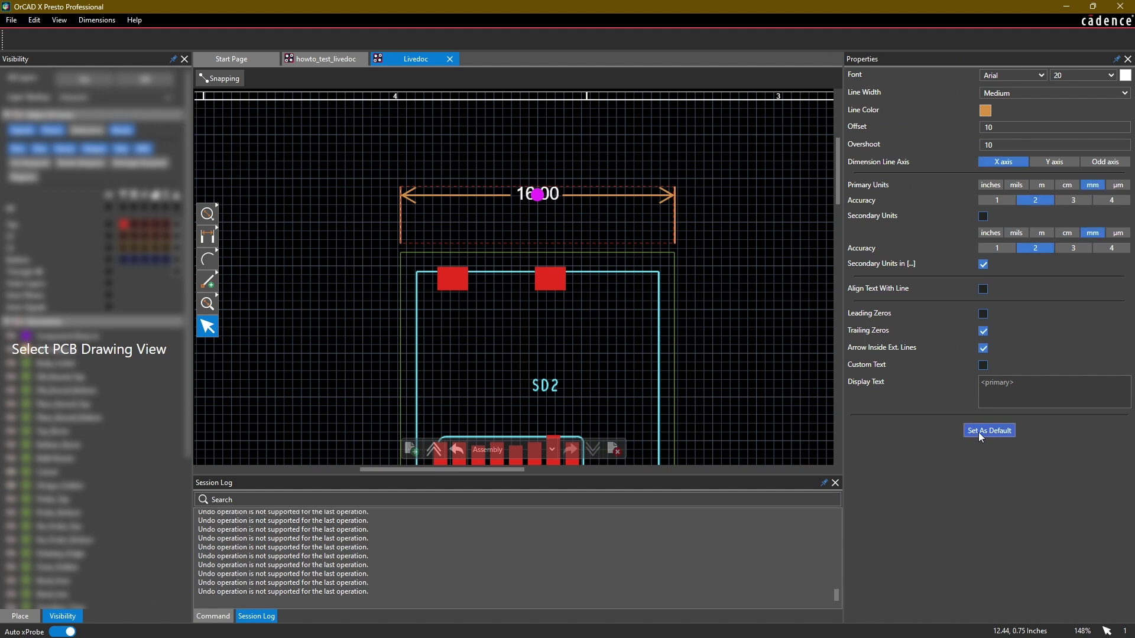
click(765, 292)
Add a vertical 40.00 dimension along the board's right side.
click(722, 151)
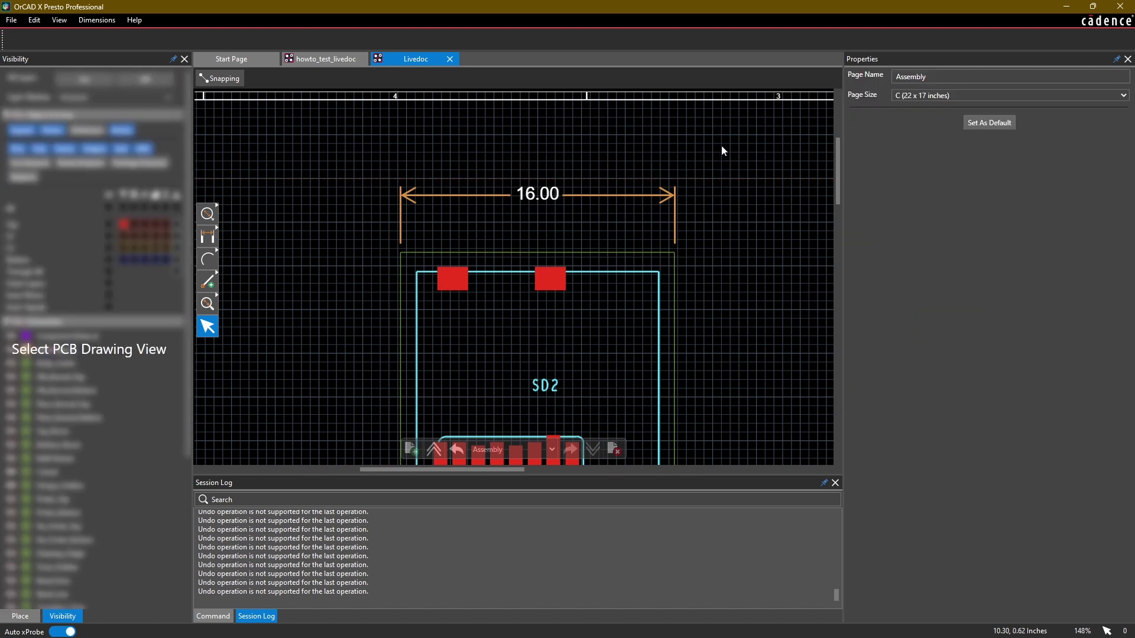
scroll(722, 151, down, 5)
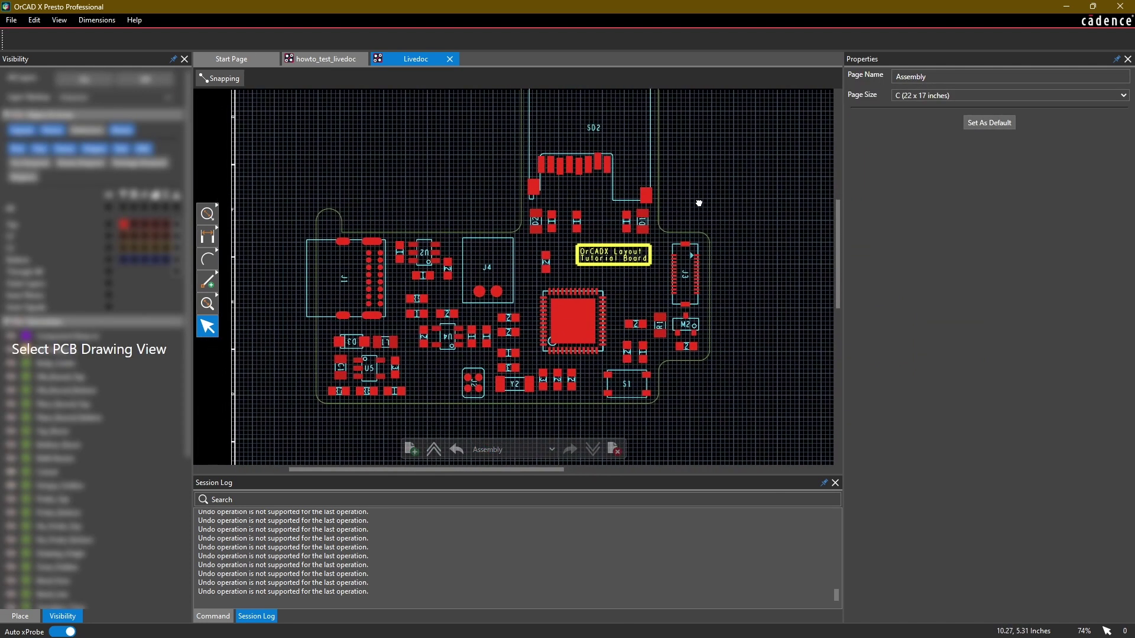
middle_drag(698, 202, 727, 186)
click(206, 237)
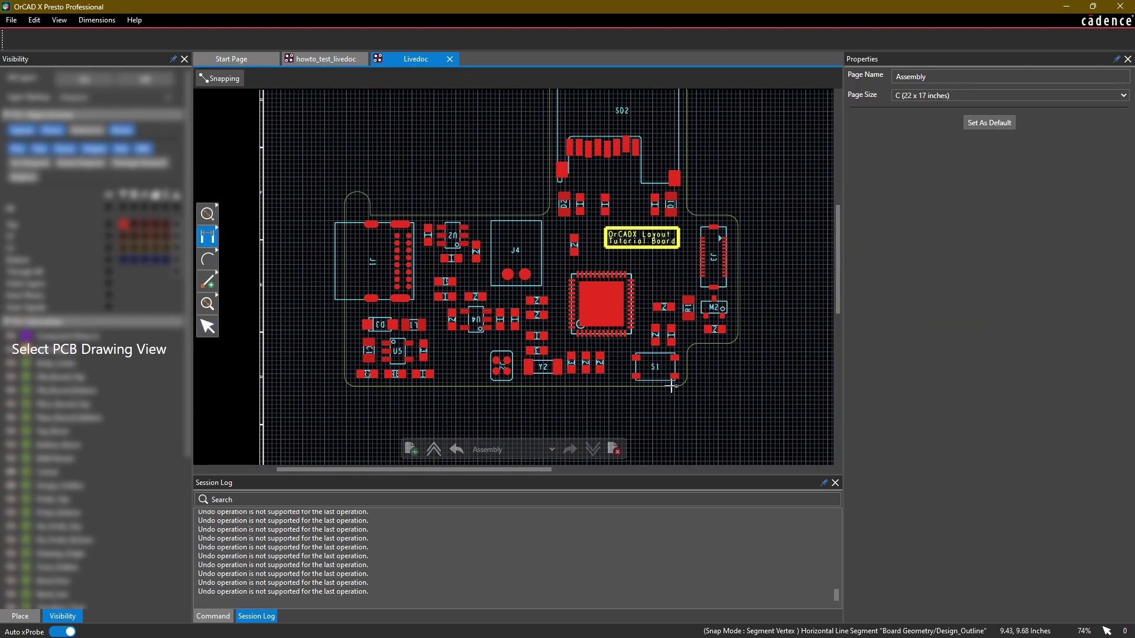
click(596, 216)
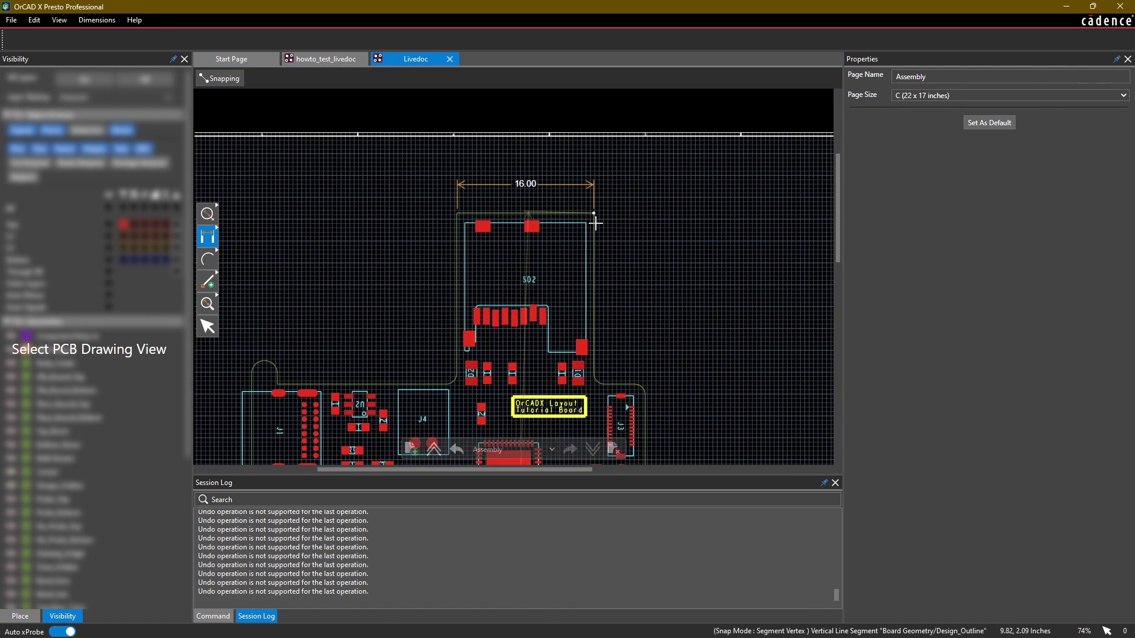
click(668, 215)
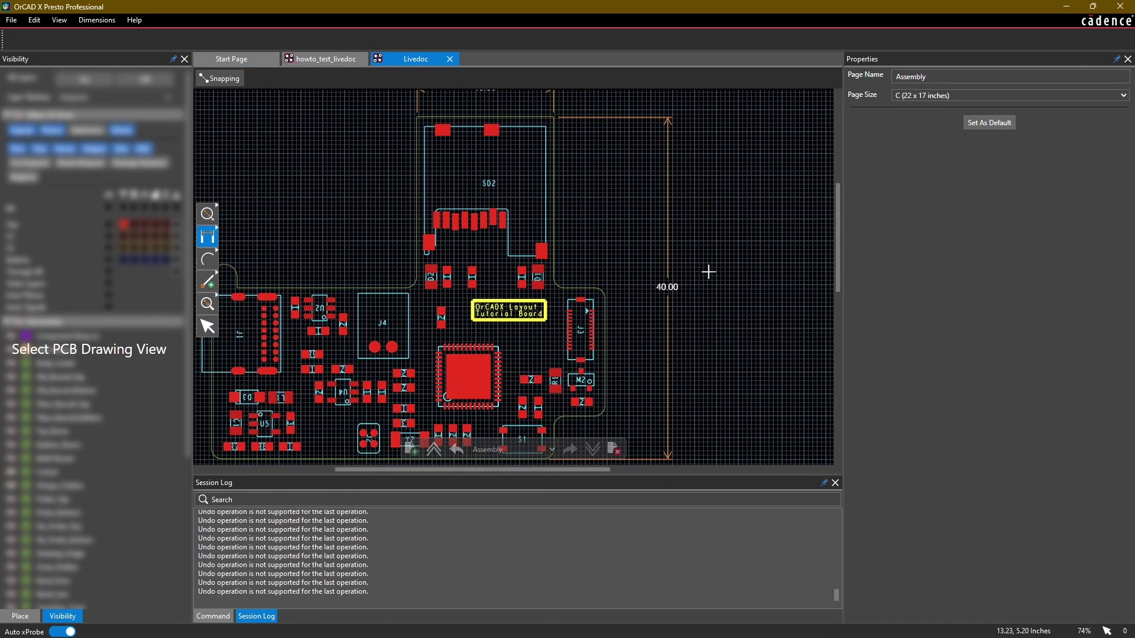
key(Escape)
scroll(756, 232, down, 2)
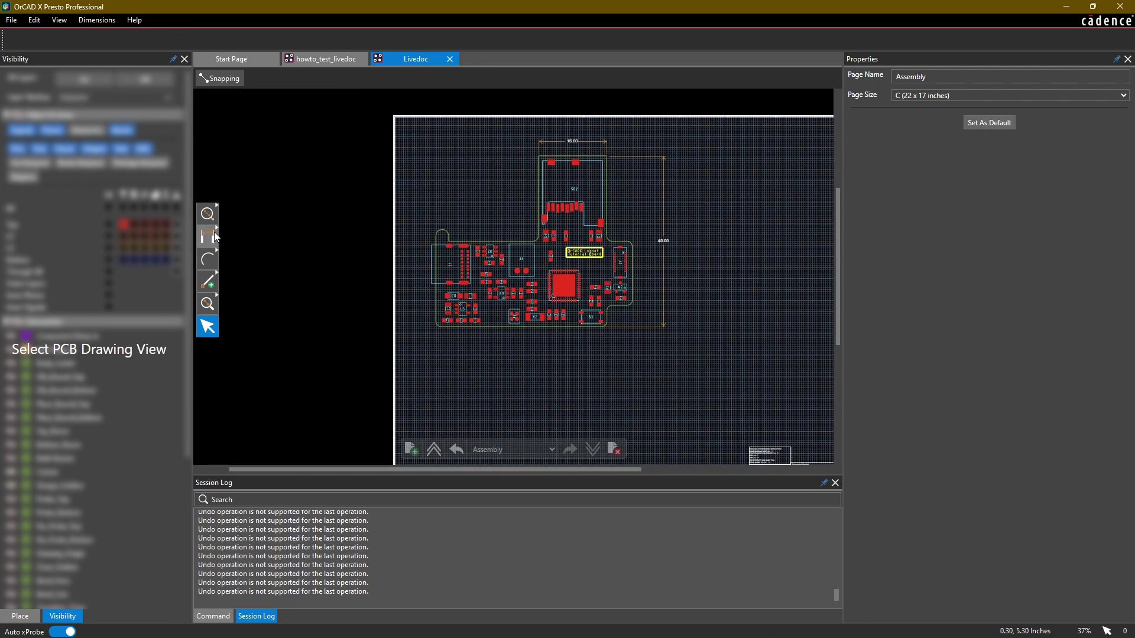
Browse the dimension, arc and shape tool flyouts, then close the Livedoc tab.
click(215, 236)
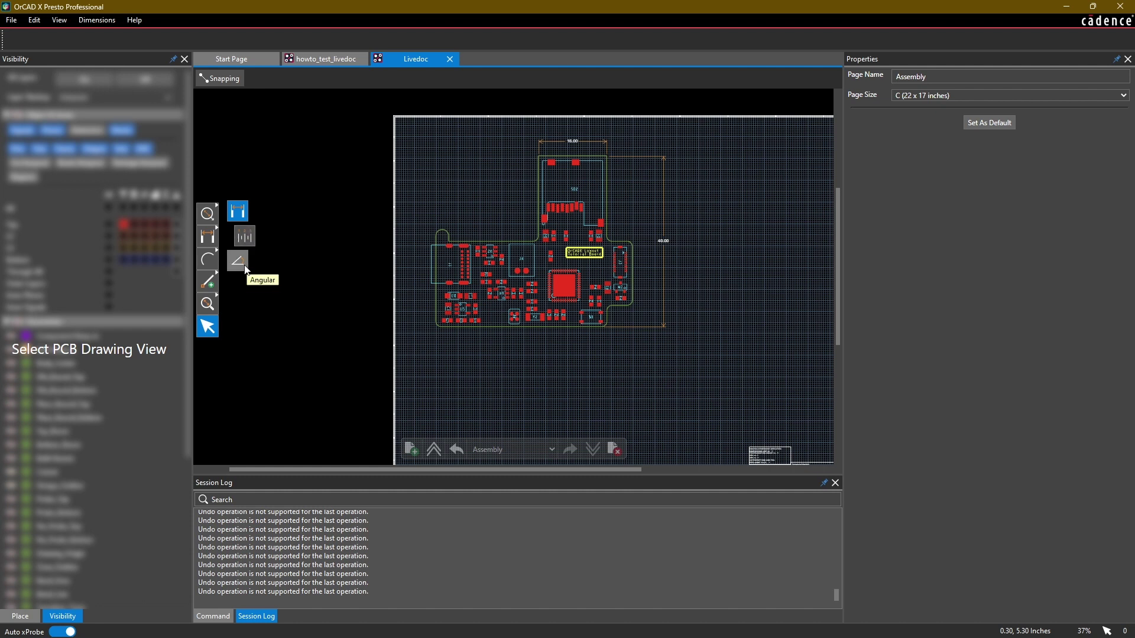
click(214, 259)
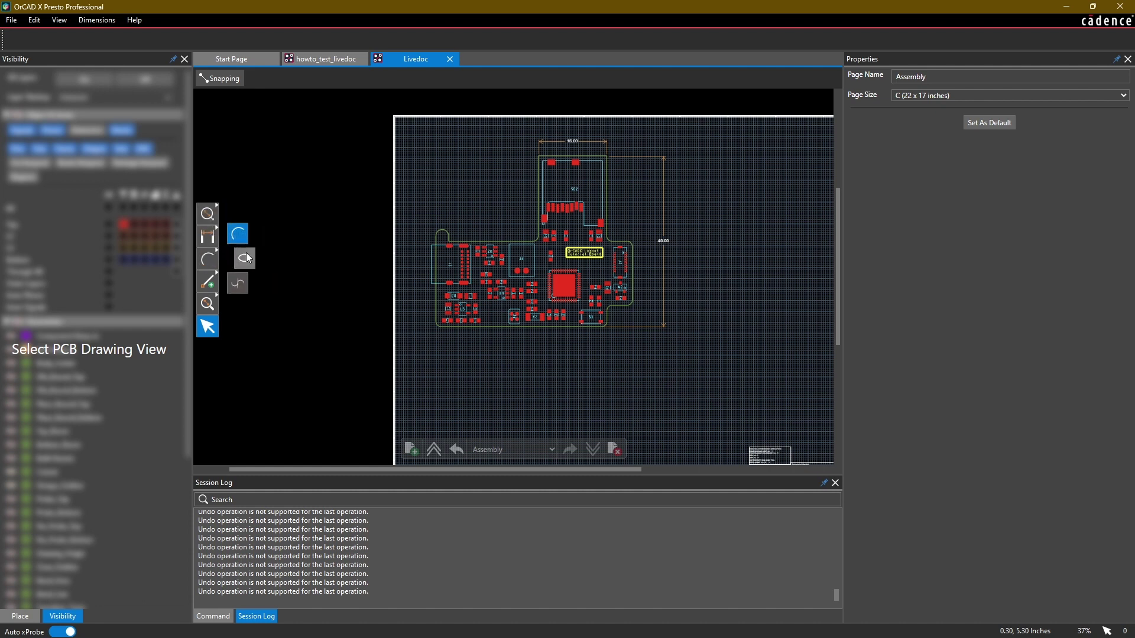
click(208, 282)
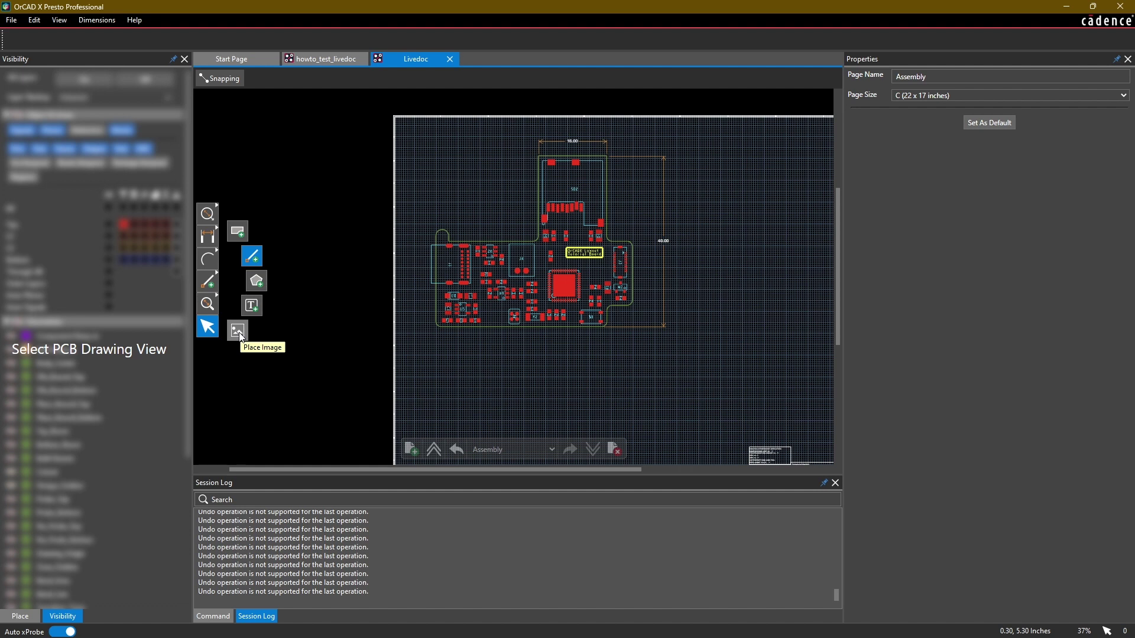
mouse_move(610, 299)
middle_down()
mouse_move(592, 324)
mouse_move(552, 340)
mouse_move(586, 349)
mouse_move(574, 347)
middle_up()
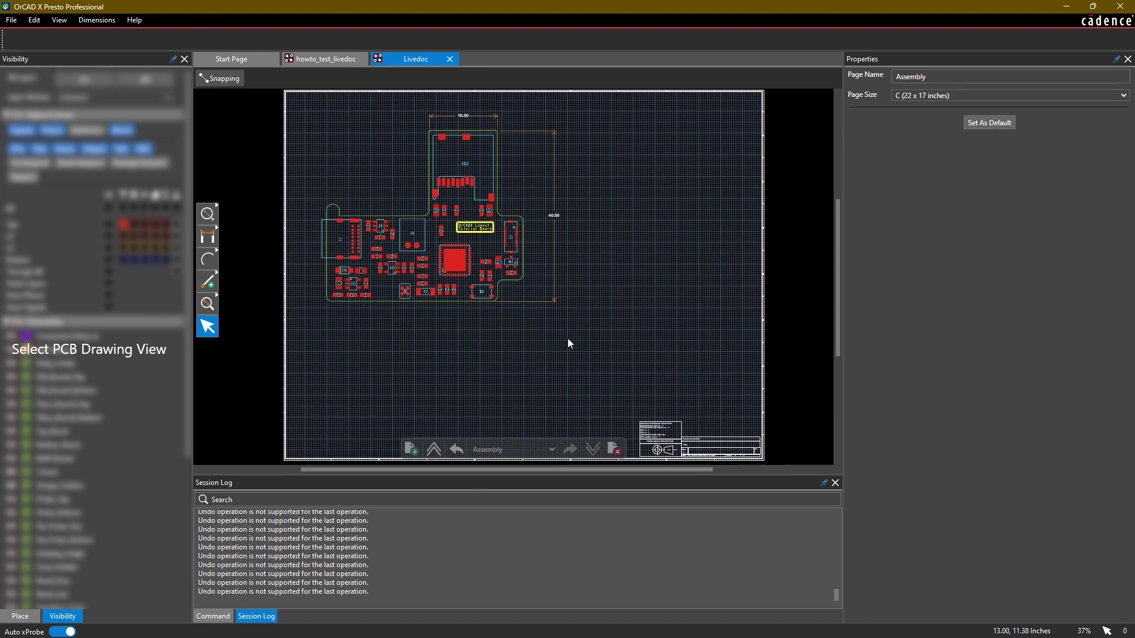
click(449, 58)
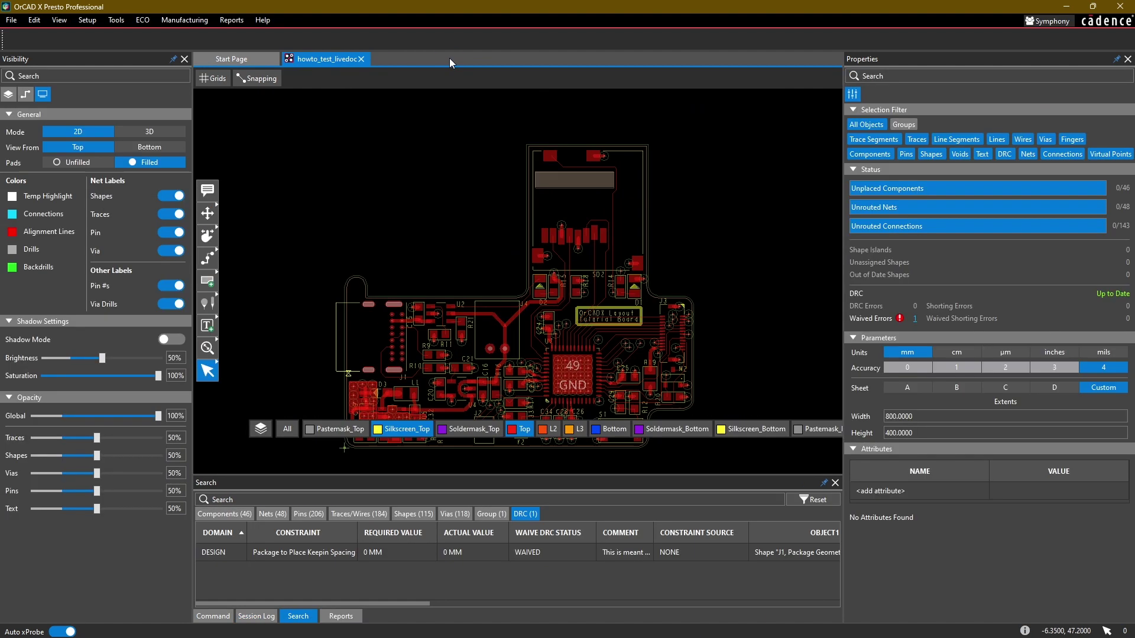
Pan and zoom the board layout so the enlarged board fills the view.
middle_drag(418, 208, 390, 183)
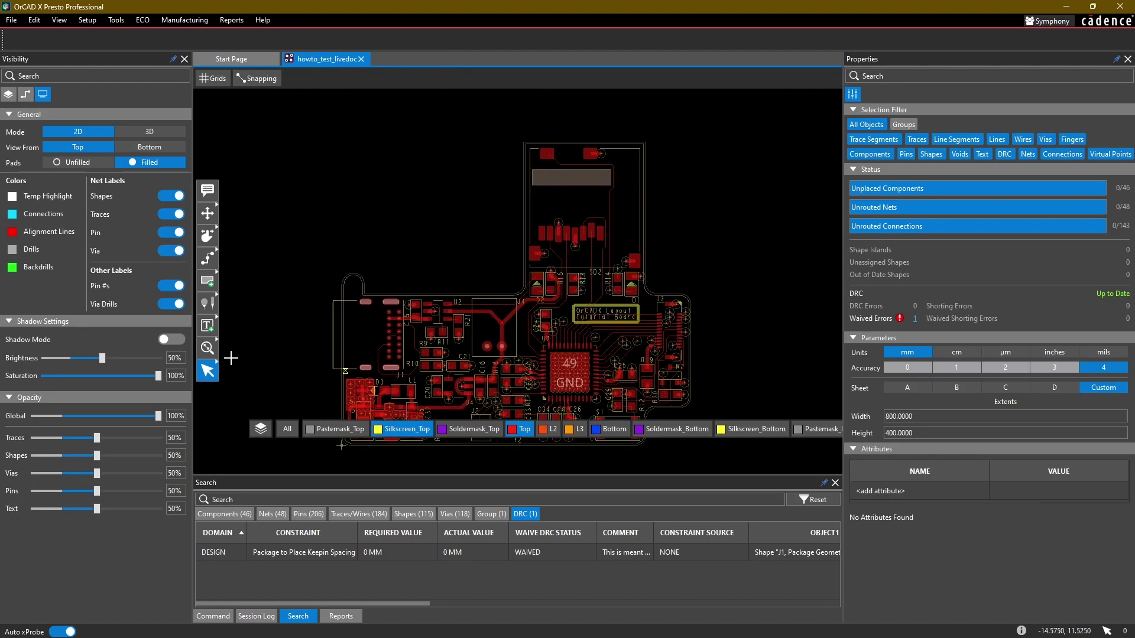
scroll(365, 205, down, 2)
scroll(367, 203, up, 2)
scroll(377, 198, down, 2)
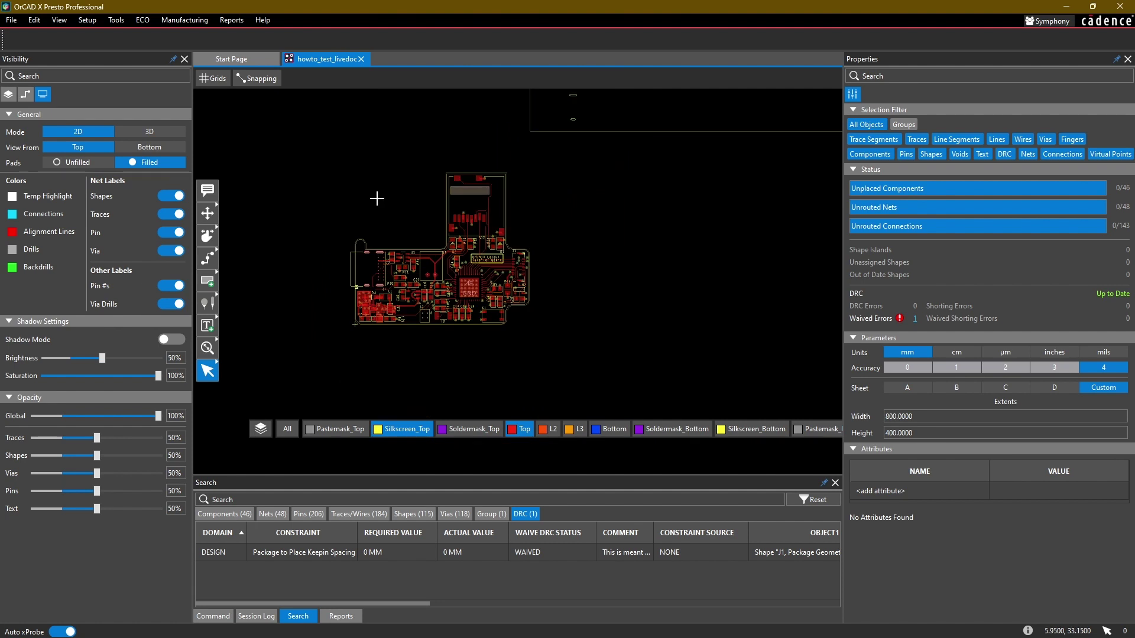
middle_drag(377, 197, 351, 253)
scroll(351, 253, down, 2)
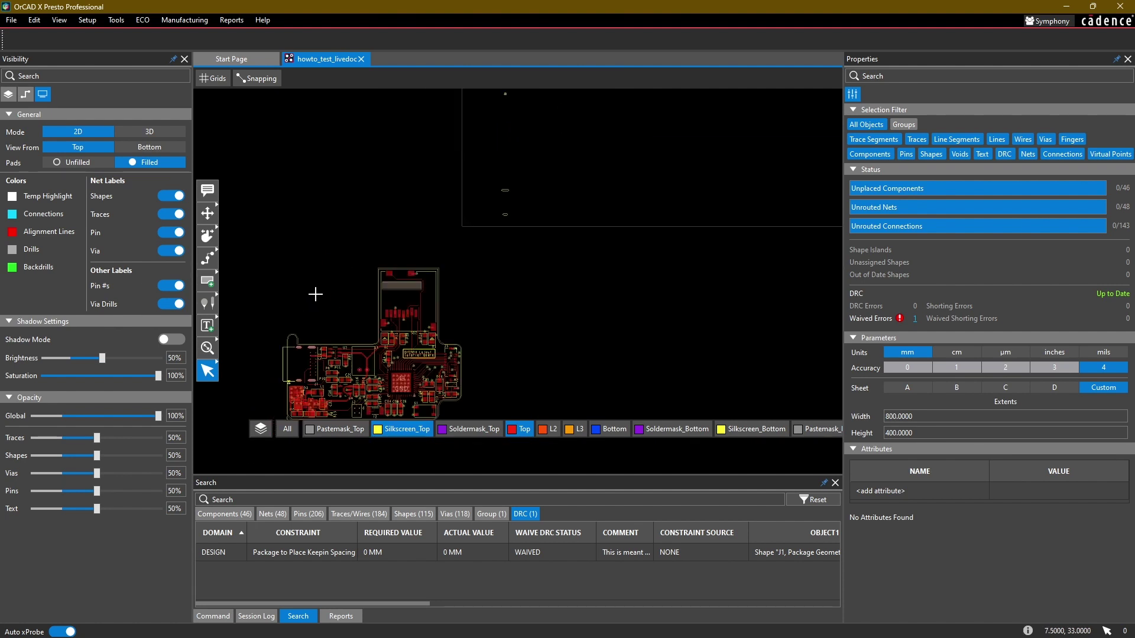
scroll(314, 296, up, 2)
middle_drag(313, 296, 408, 224)
scroll(408, 224, up, 4)
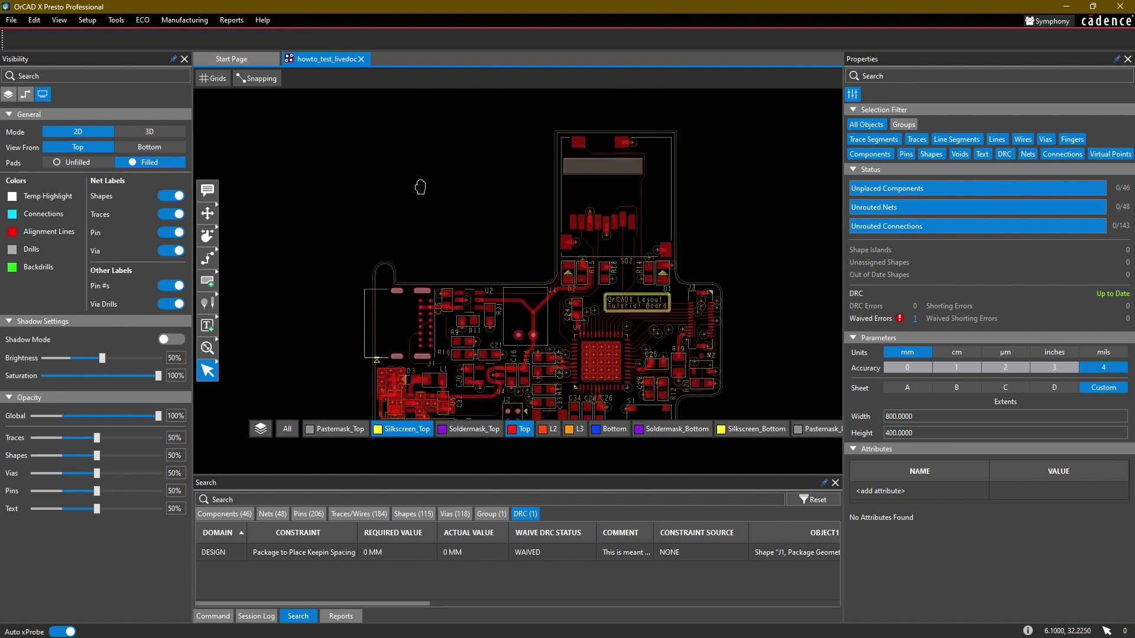
middle_drag(410, 183, 406, 154)
Reopen the LiveDoc from Manufacturing > LiveDoc > Open.
click(185, 19)
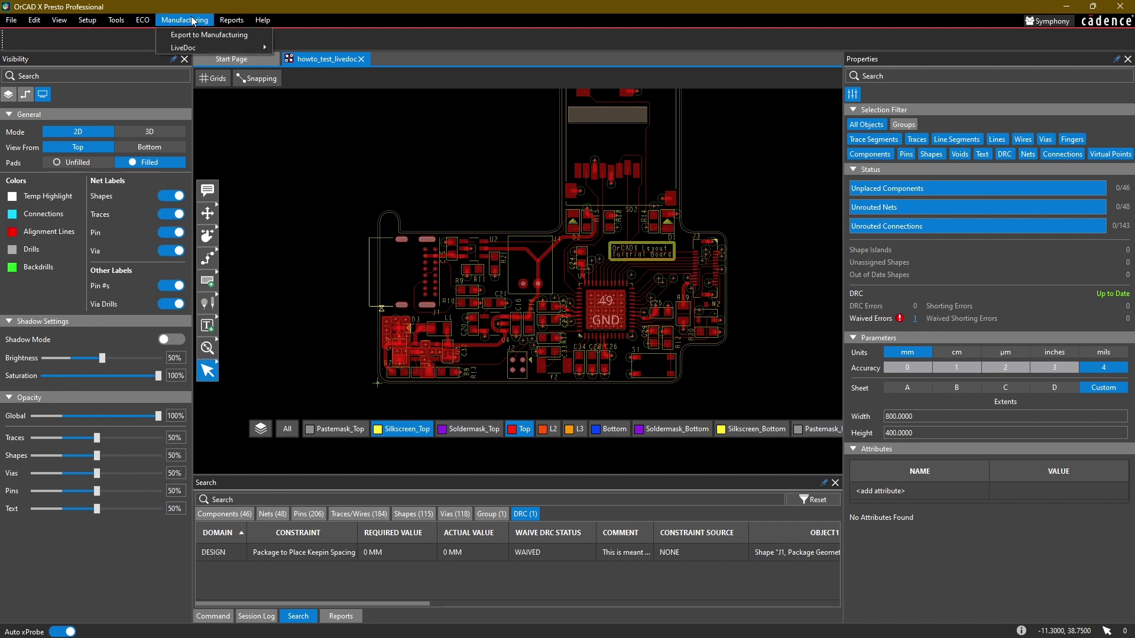
mouse_move(195, 50)
click(294, 48)
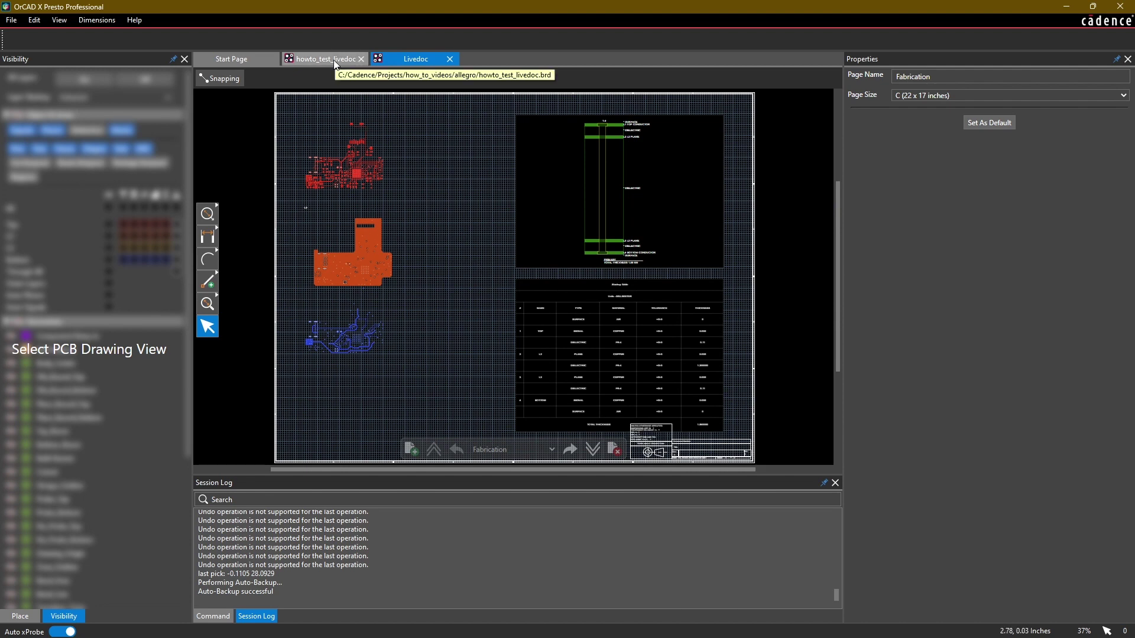
Zoom into the Fabrication page's top artwork, then return to the howto_test_livedoc layout tab.
scroll(358, 136, up, 3)
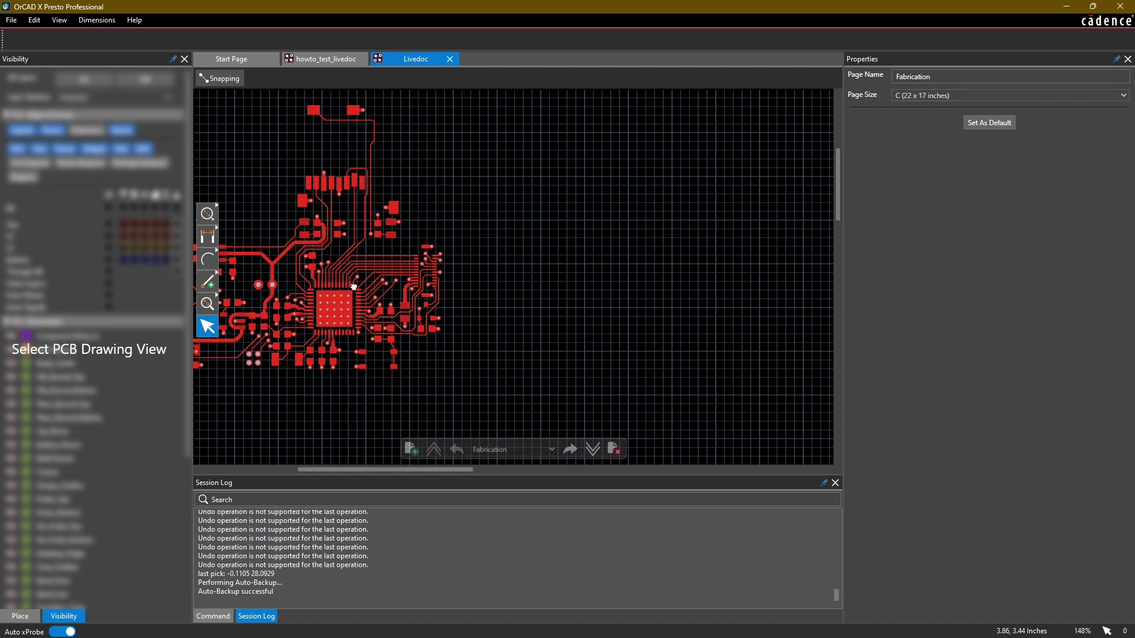
scroll(428, 235, up, 1)
scroll(449, 240, up, 2)
scroll(449, 240, down, 2)
scroll(485, 232, up, 1)
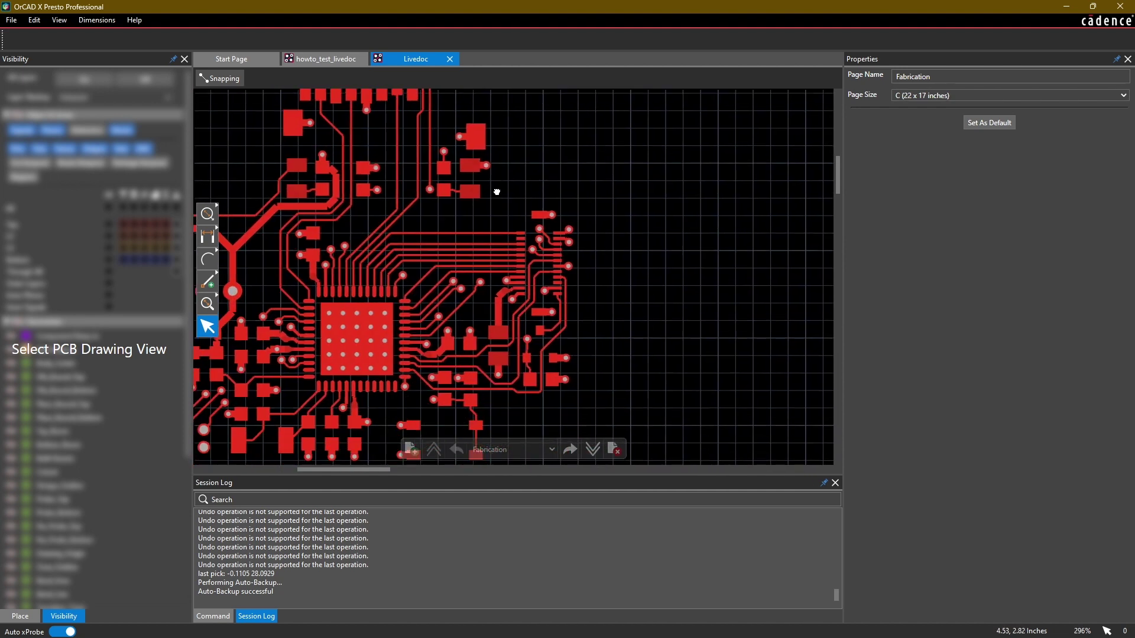
middle_drag(486, 232, 317, 220)
scroll(520, 225, up, 1)
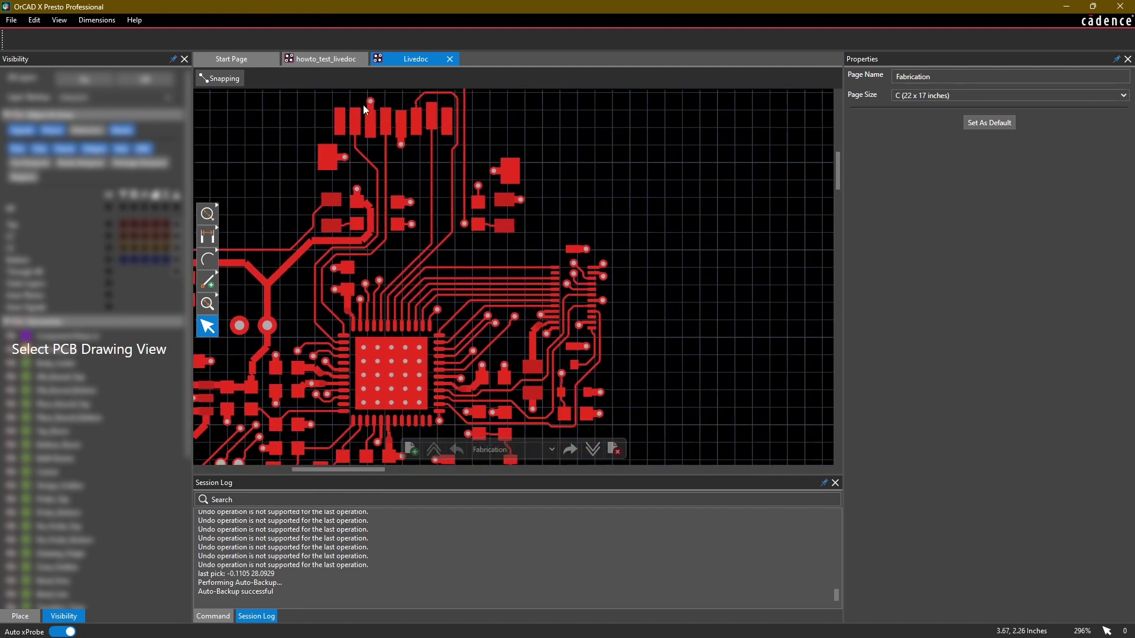
click(326, 59)
scroll(679, 226, up, 5)
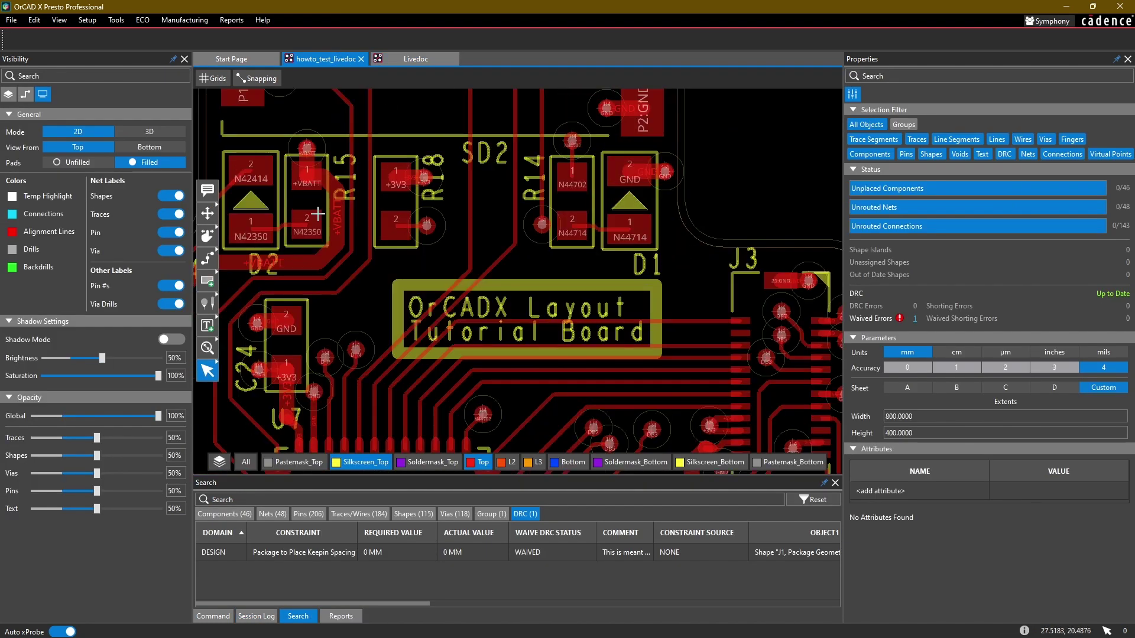
Move diode D1 down over the board label and check the LiveDoc artwork for the change.
click(208, 214)
click(630, 201)
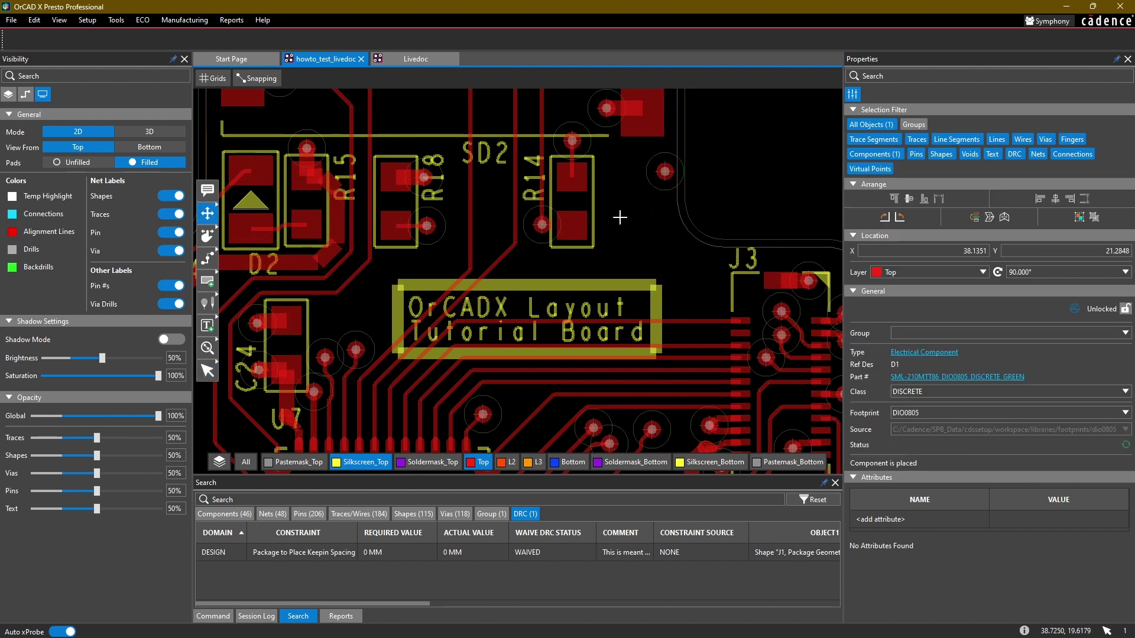
click(564, 205)
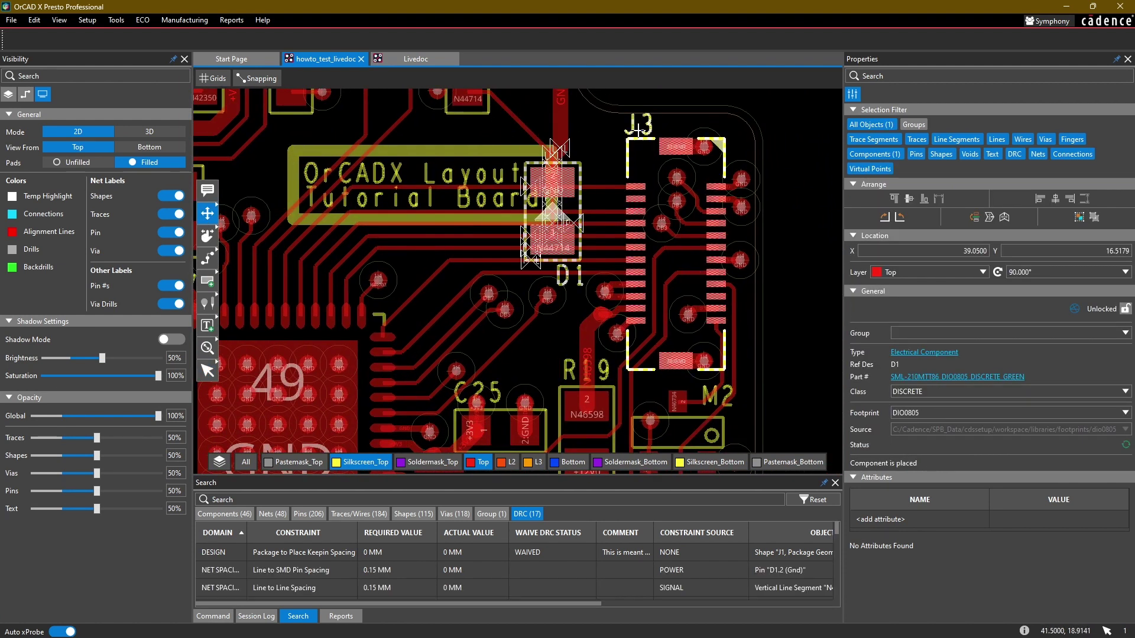
click(416, 59)
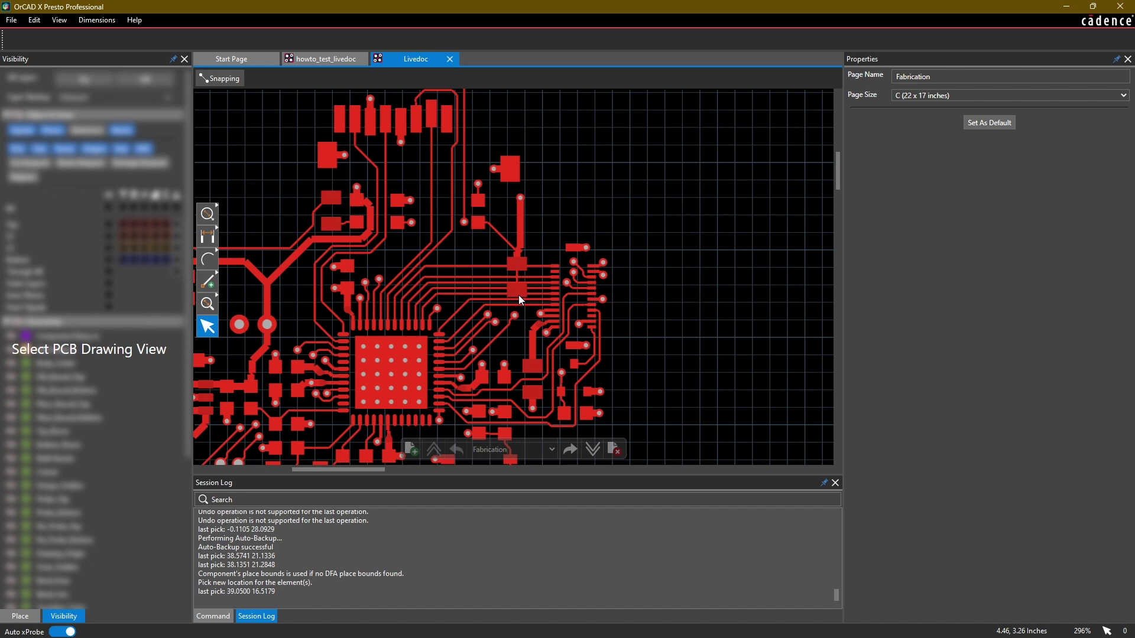
Undo the D1 move with Edit > Undo and recheck the LiveDoc artwork.
click(326, 59)
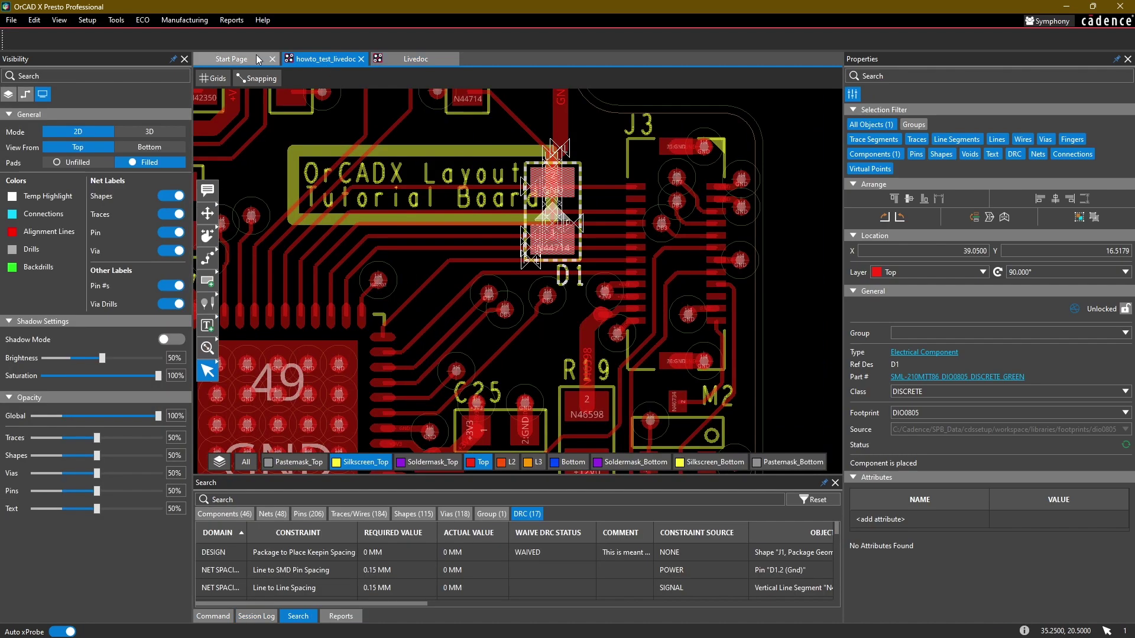
click(34, 19)
click(40, 34)
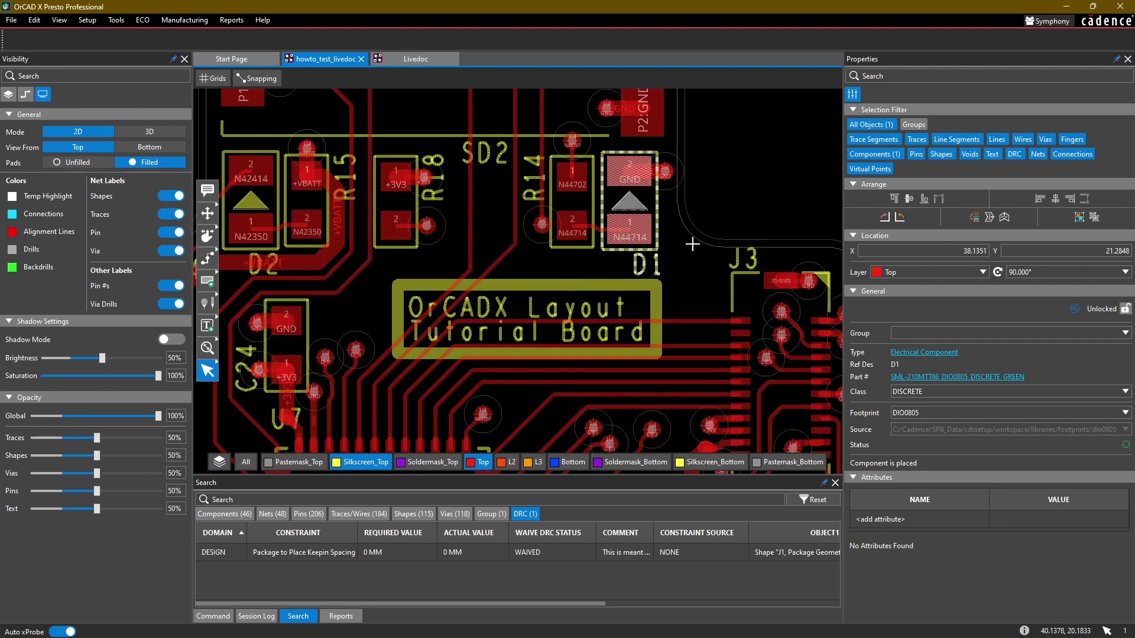
click(387, 58)
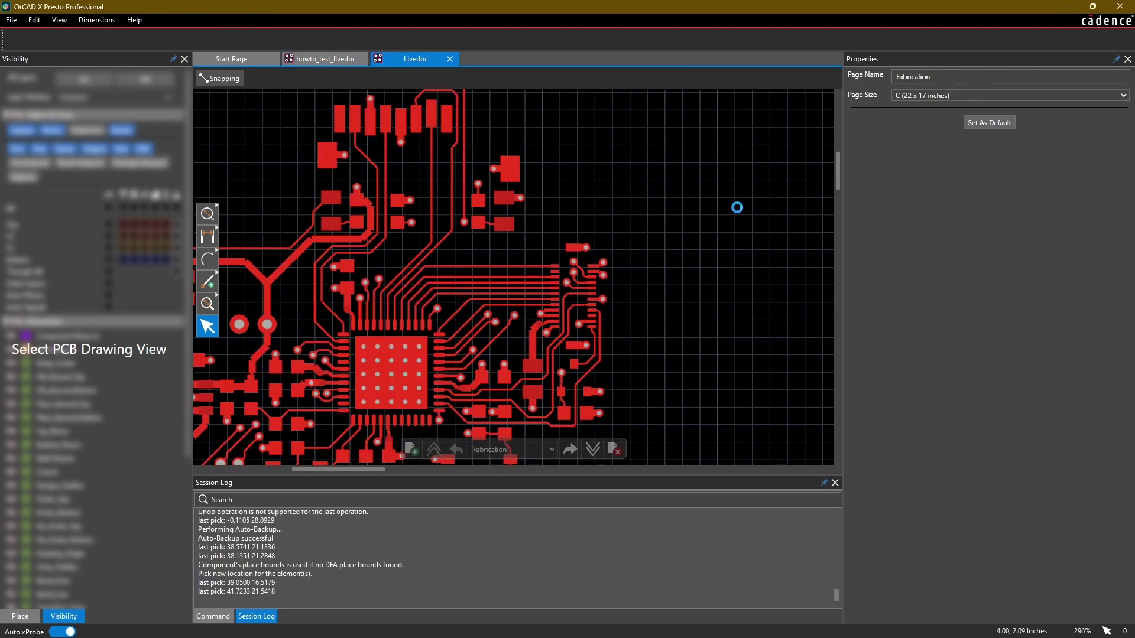
Zoom out on the Fabrication page and browse the Place panel's views, artwork layers and stackup thumbnails.
scroll(665, 196, down, 2)
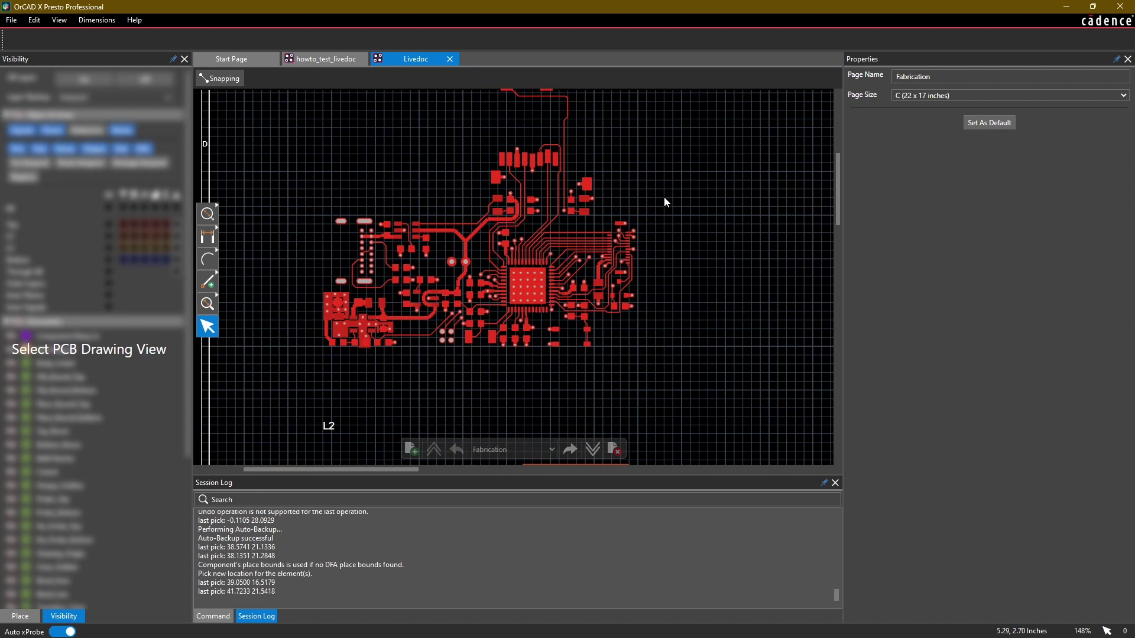
scroll(680, 159, down, 2)
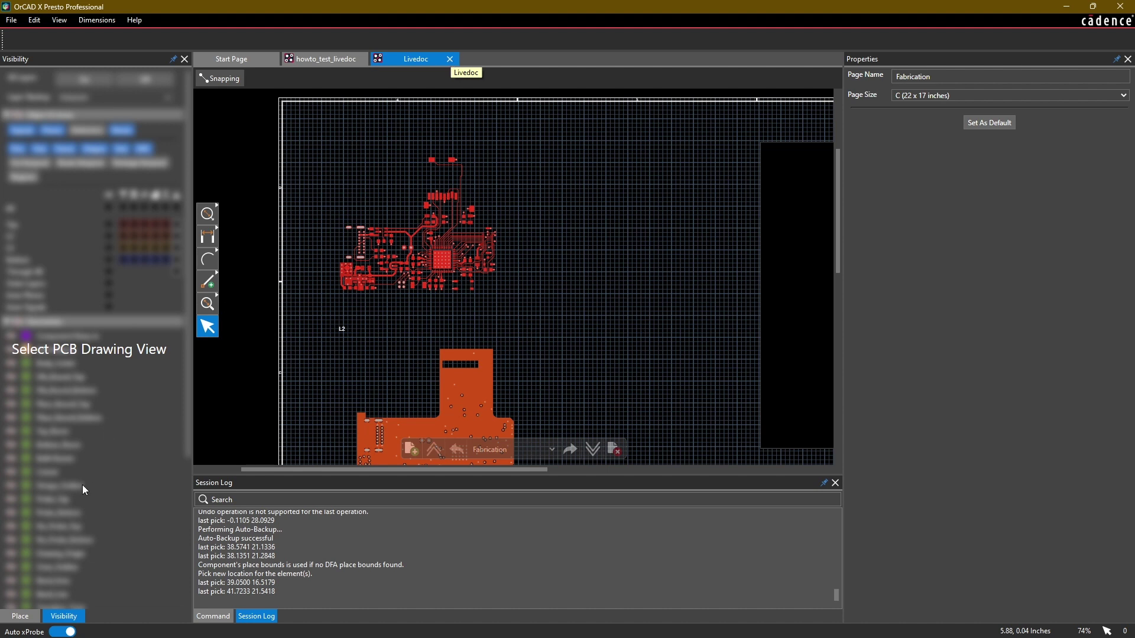
click(21, 616)
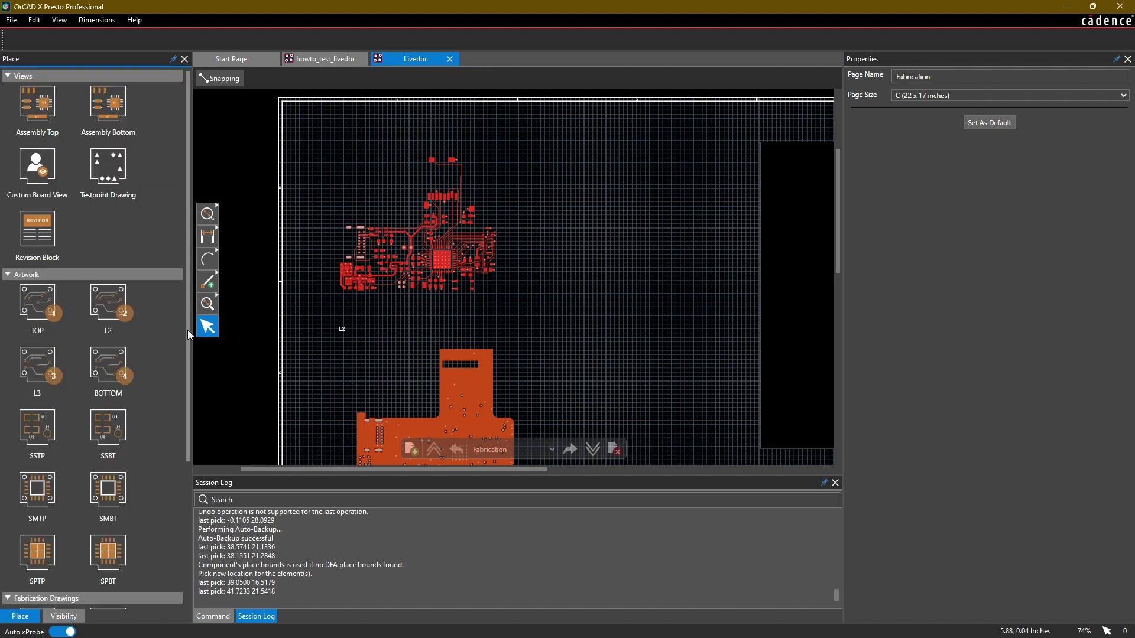
drag(186, 331, 179, 503)
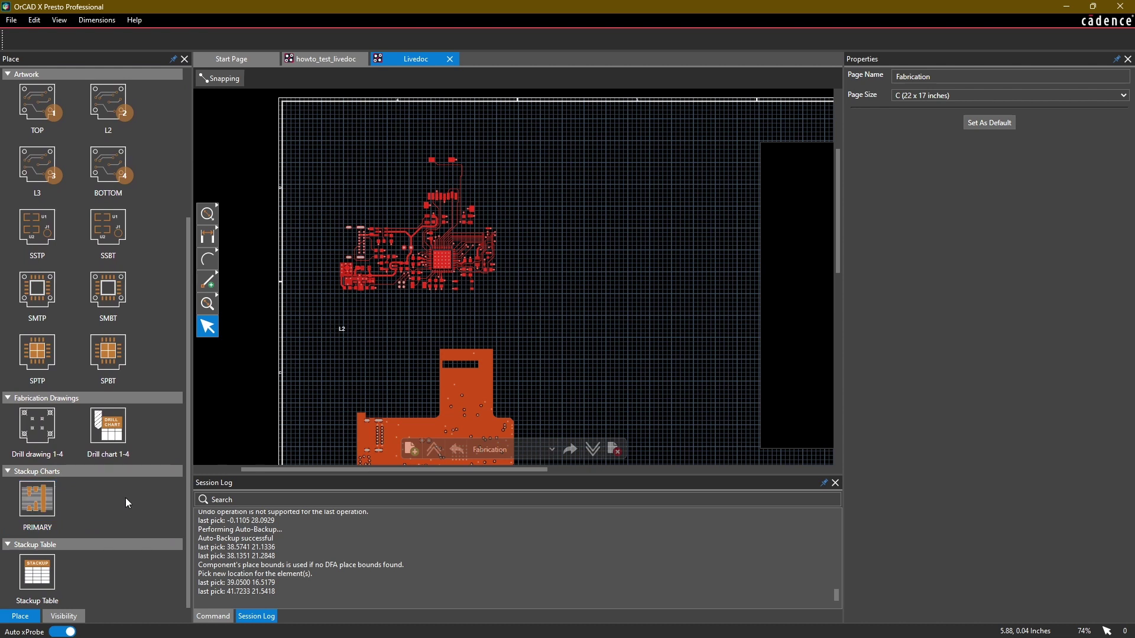
scroll(126, 498, up, 5)
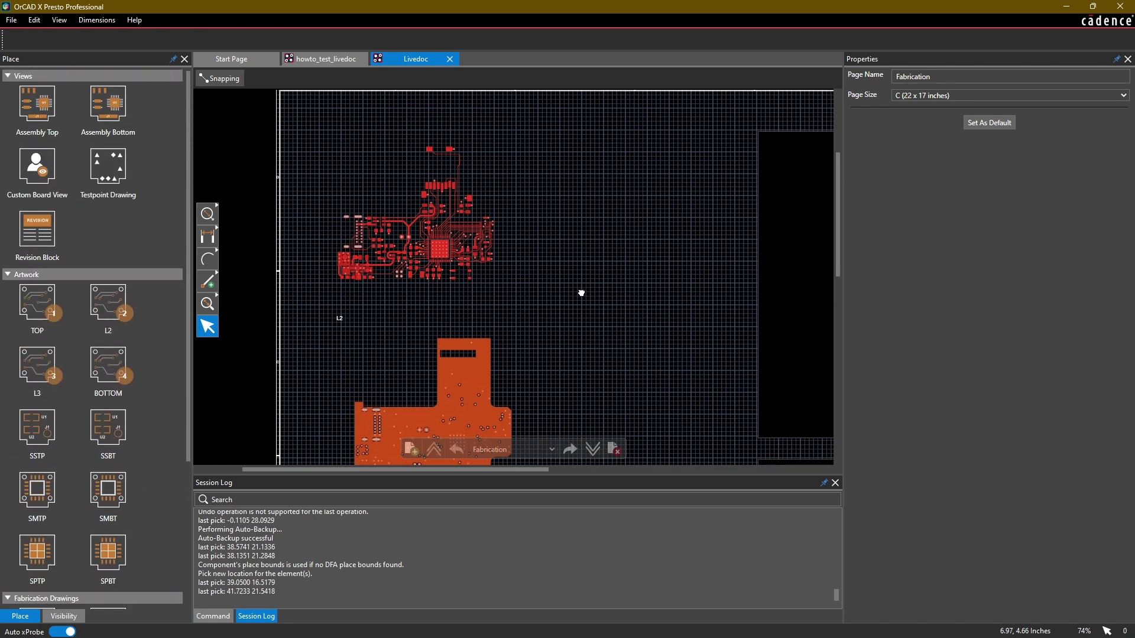